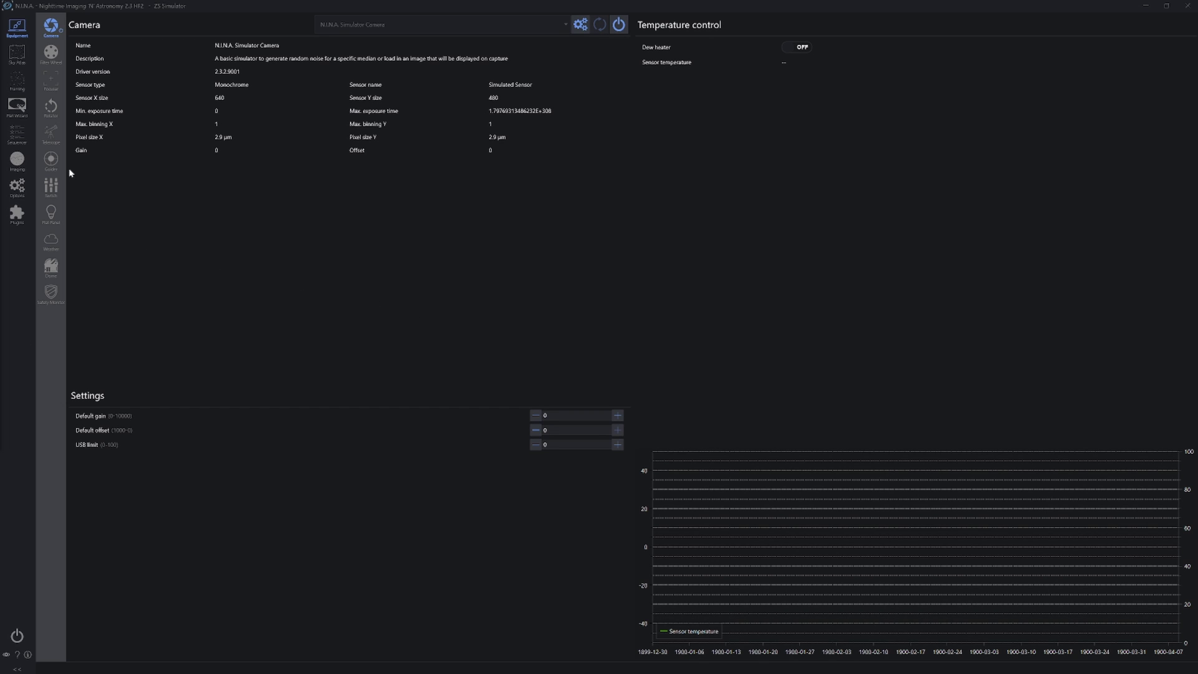
# Step: Open the Guider equipment page and connect N.I.N.A. to PHD2
pyautogui.click(50, 161)
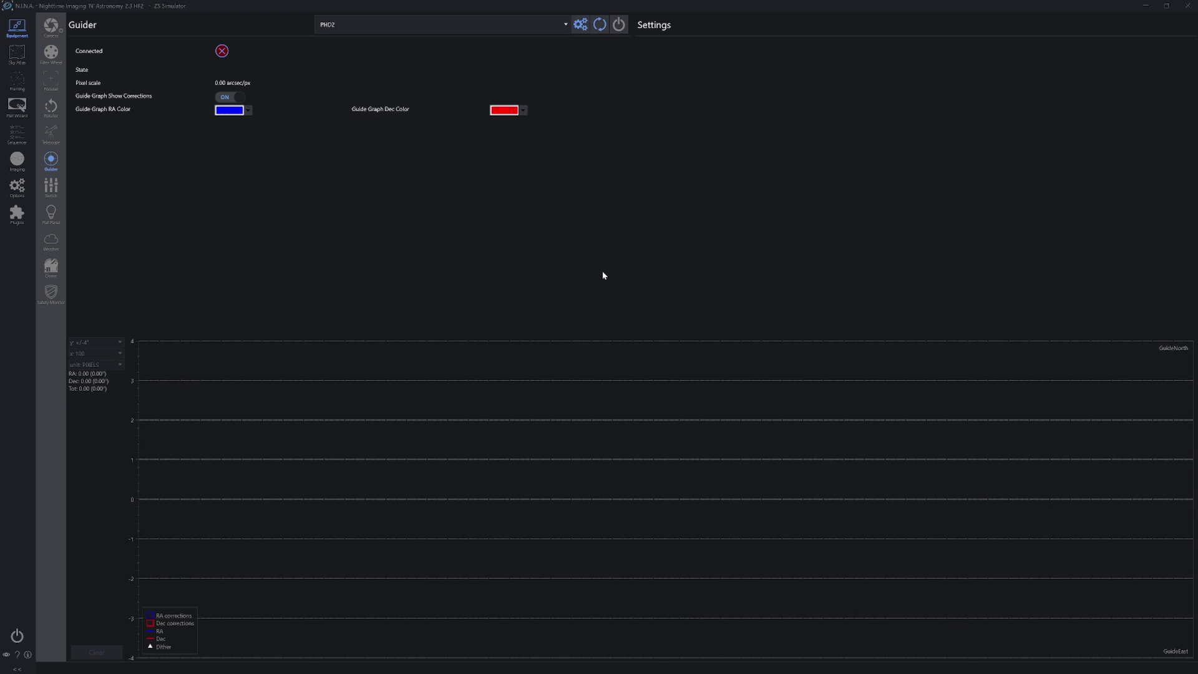
pyautogui.click(619, 24)
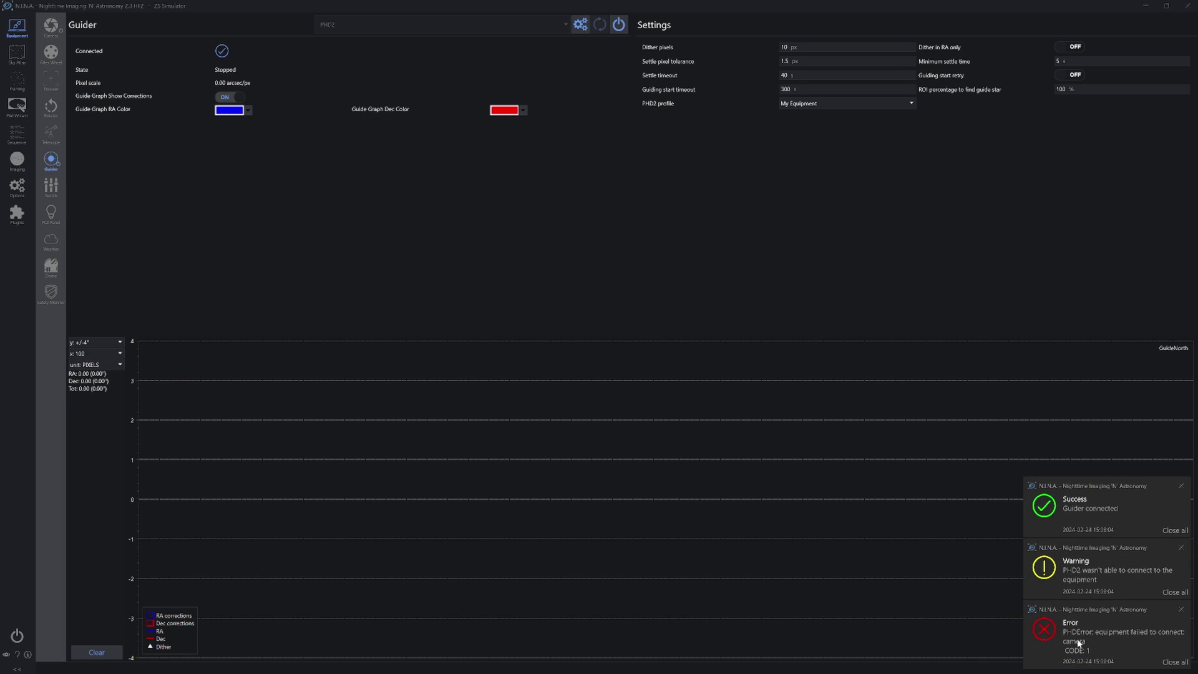
# Step: Dismiss the PHD2 connection notifications, leaving Dither pixels showing 10 px
pyautogui.click(1175, 661)
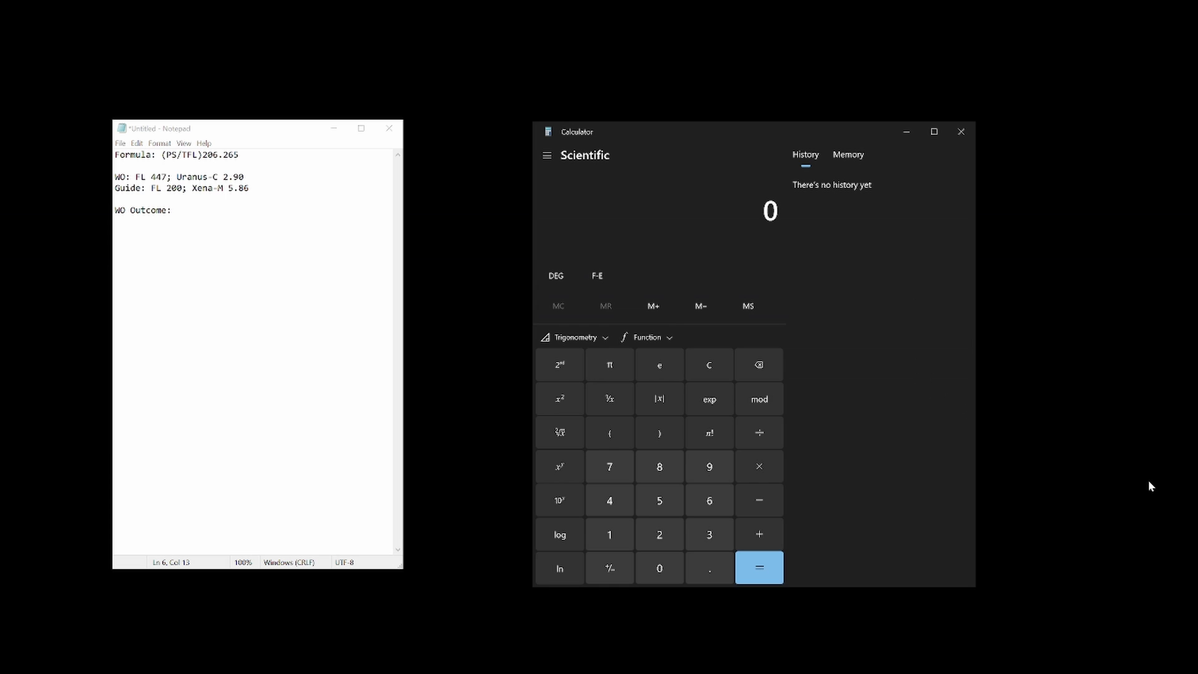
# Step: Calculate the main scope pixel scale 2.9 ÷ 447 × 206.265 ≈ 1.338
pyautogui.write('2.9')
pyautogui.press('/')
pyautogui.write('447')
pyautogui.press('Return')
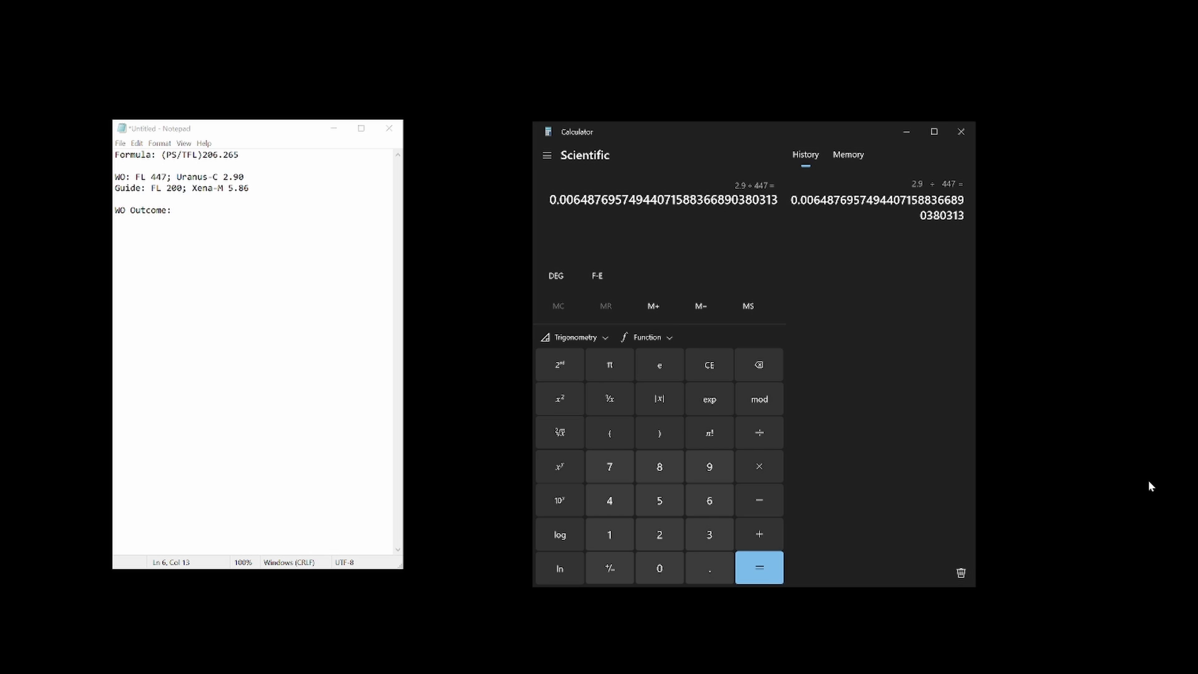
pyautogui.press('*')
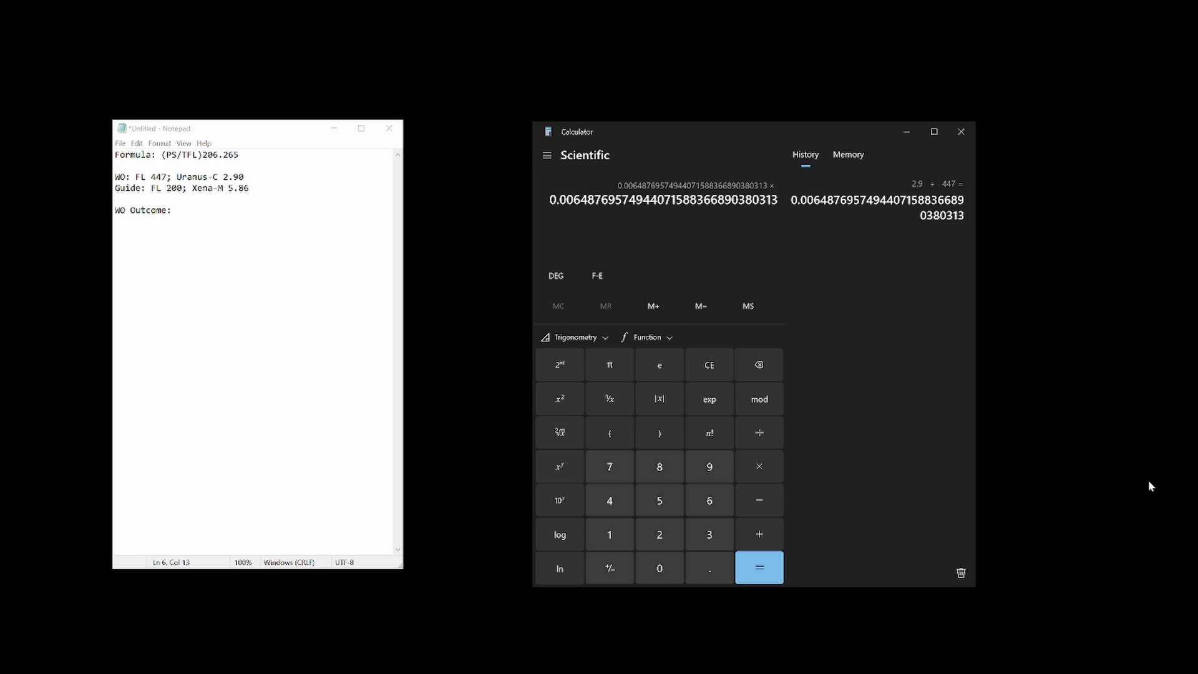
pyautogui.write('20')
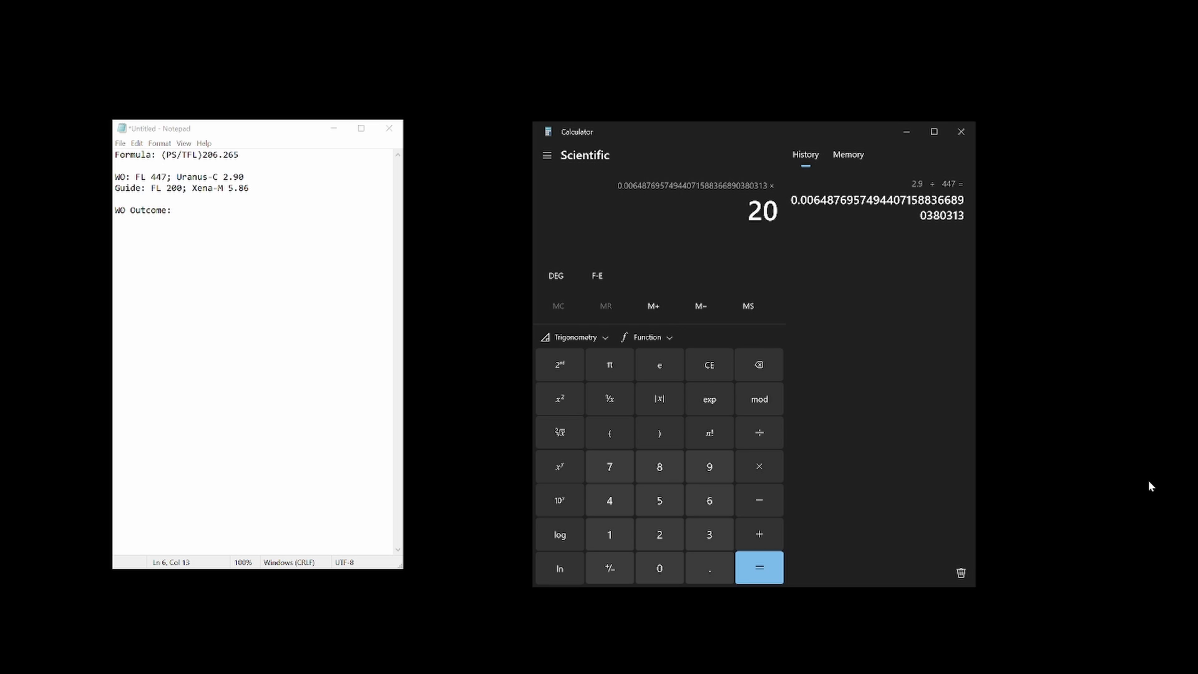
pyautogui.write('6.265')
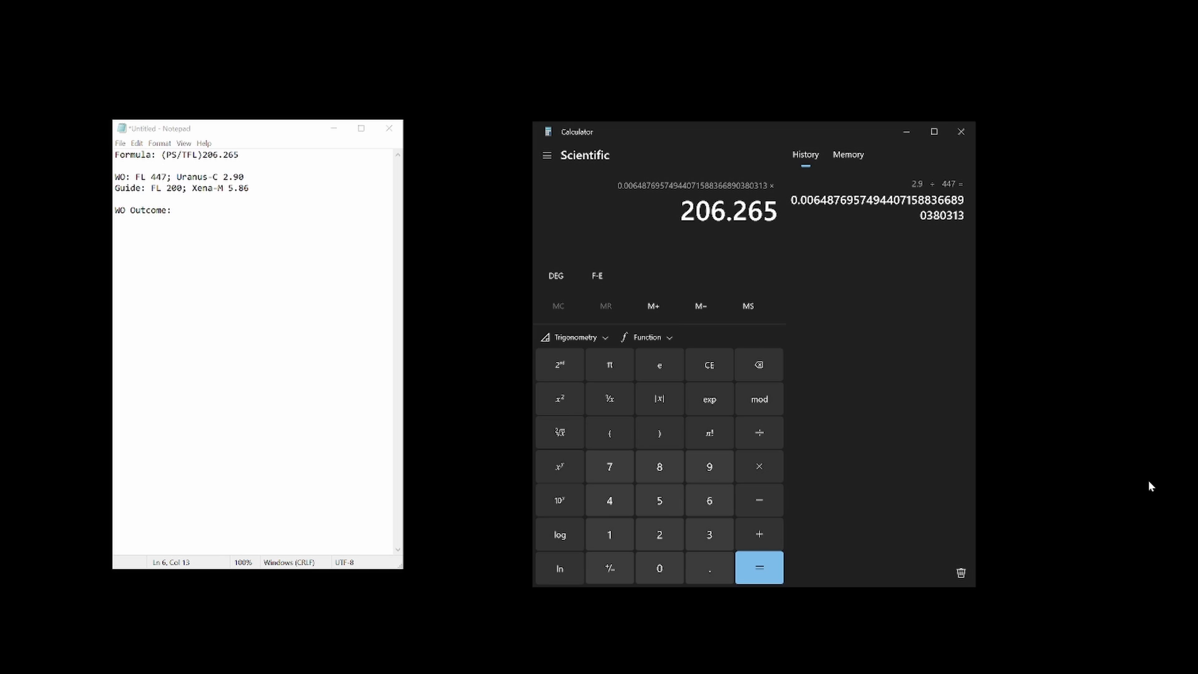
pyautogui.press('Return')
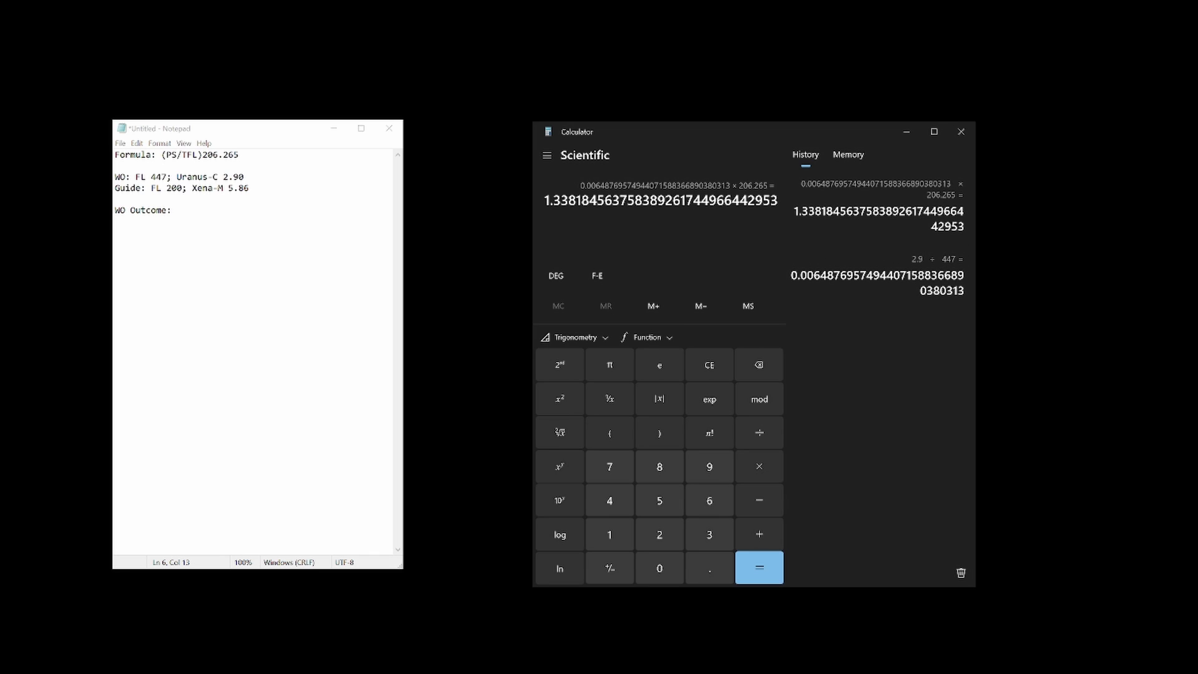
# Step: Record 1.338 as WO Outcome in Notepad, add a Guide Outcome line, and clear Calculator
pyautogui.hotkey('alt', 'Tab')
pyautogui.write('1.')
pyautogui.write('33')
pyautogui.write('8 ')
pyautogui.write('G')
pyautogui.write('uide Out')
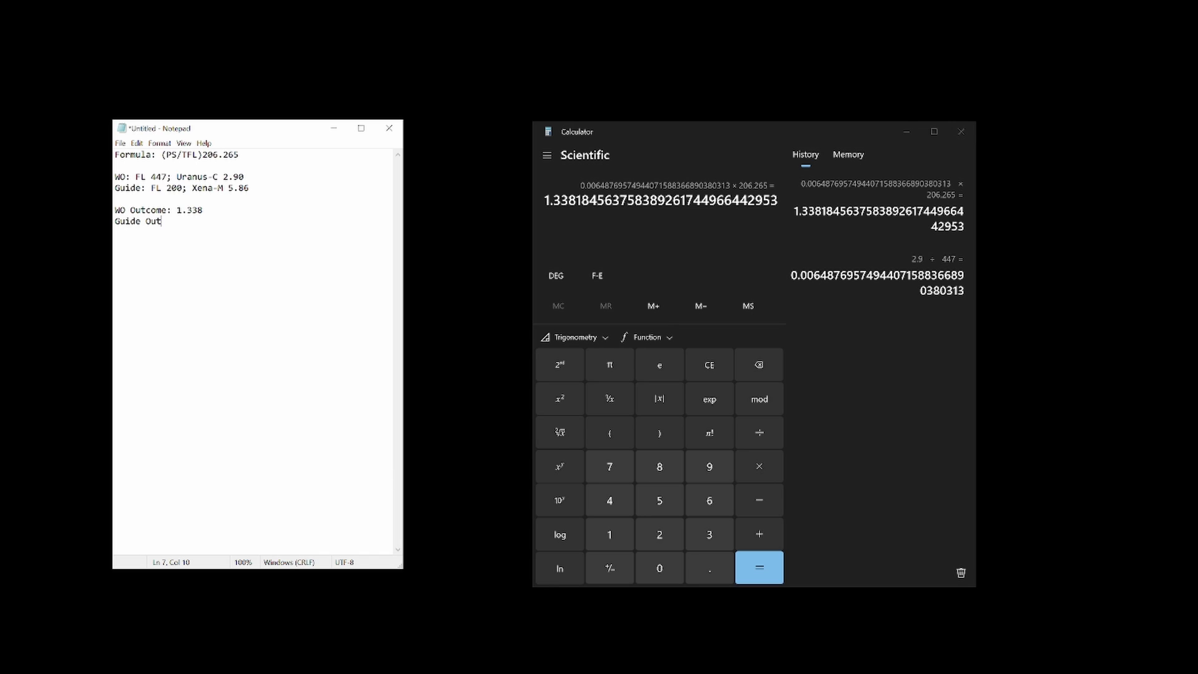
pyautogui.write('come:')
pyautogui.click(708, 368)
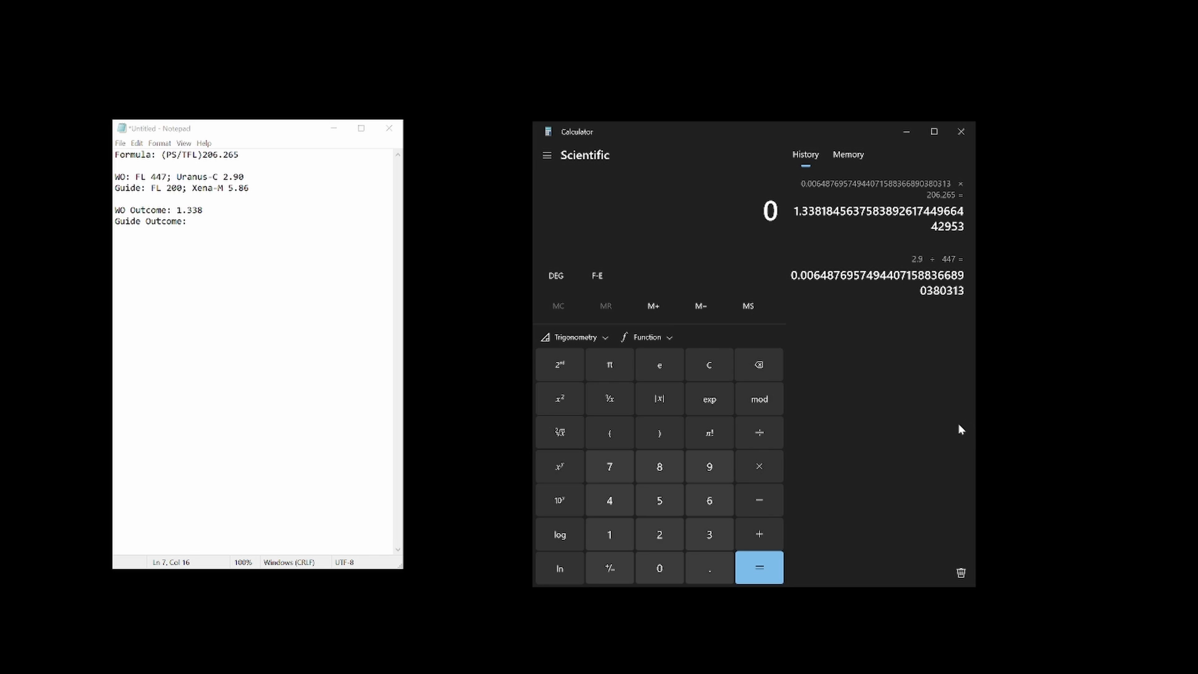
# Step: Calculate the guide camera pixel scale 5.86 ÷ 200 × 206.265 ≈ 6.043
pyautogui.write('5.86/')
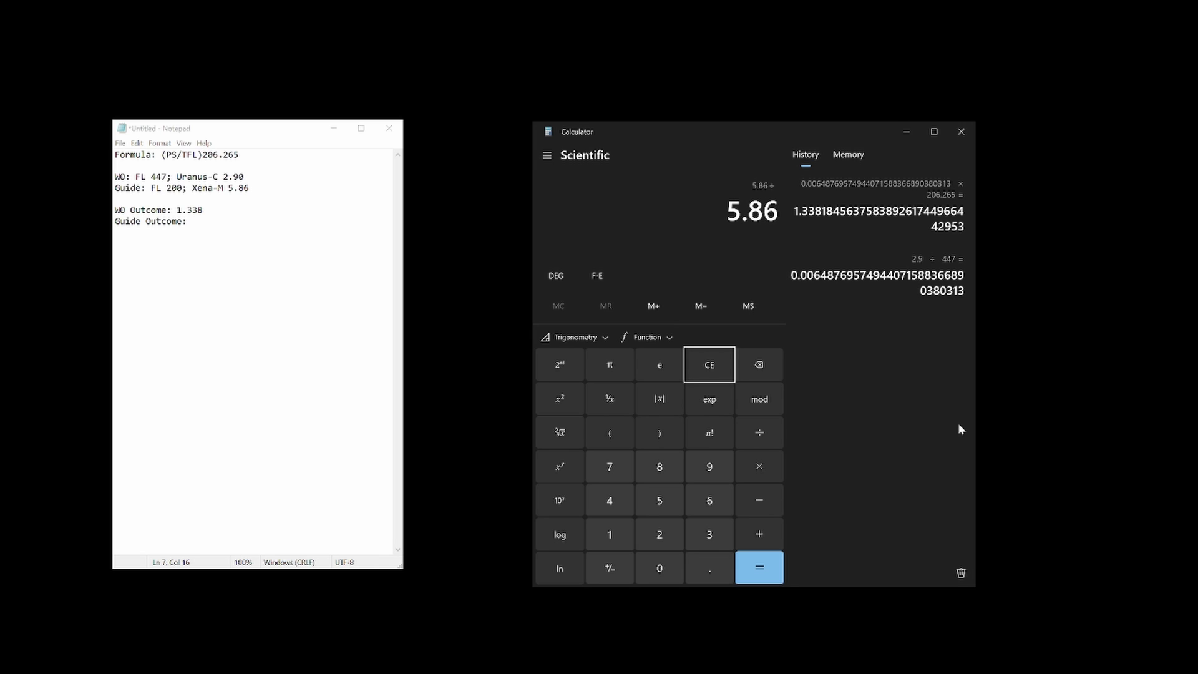
pyautogui.write('200')
pyautogui.press('Return')
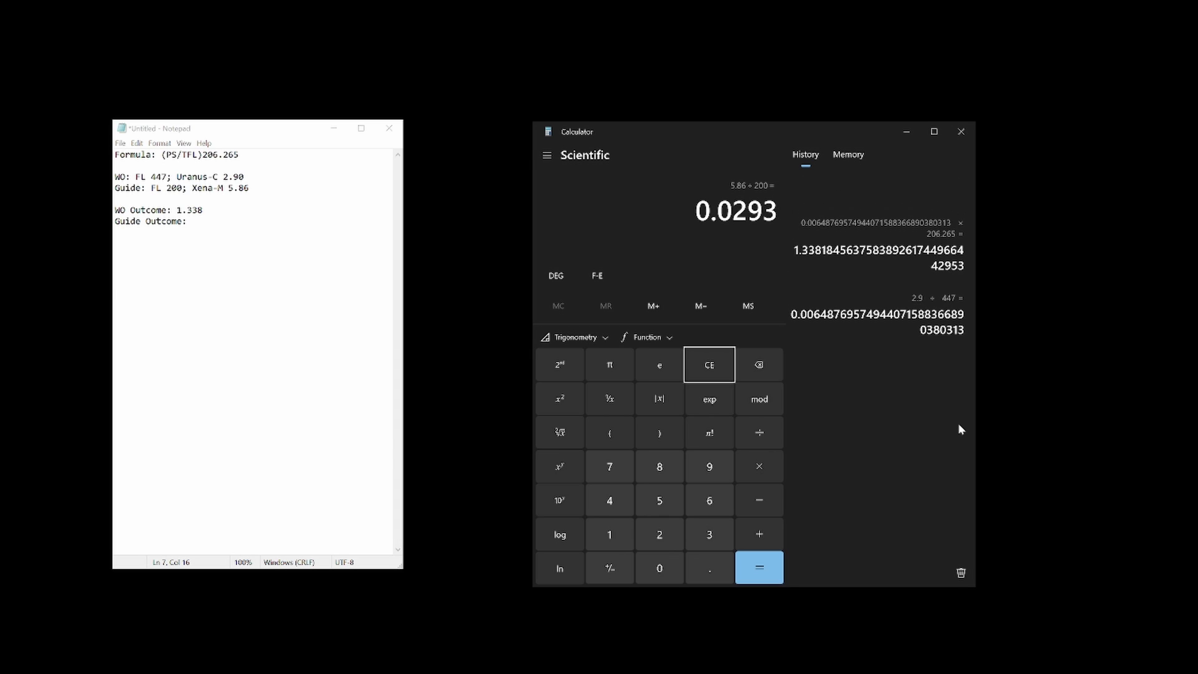
pyautogui.write('*')
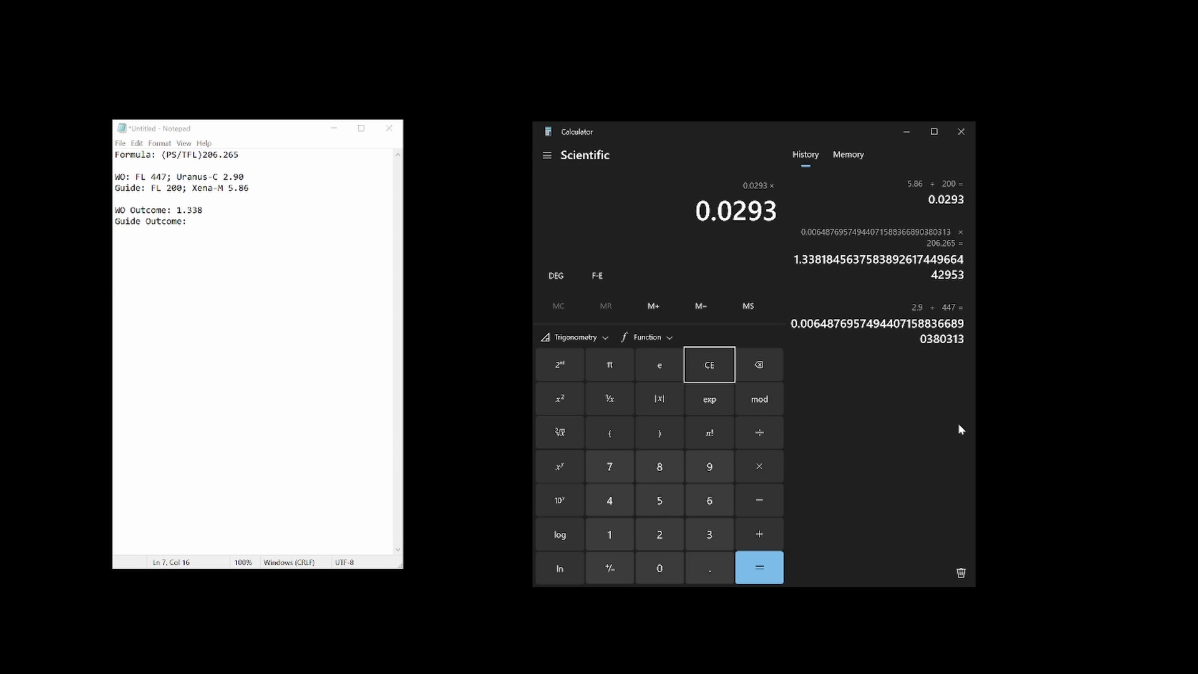
pyautogui.write('206.')
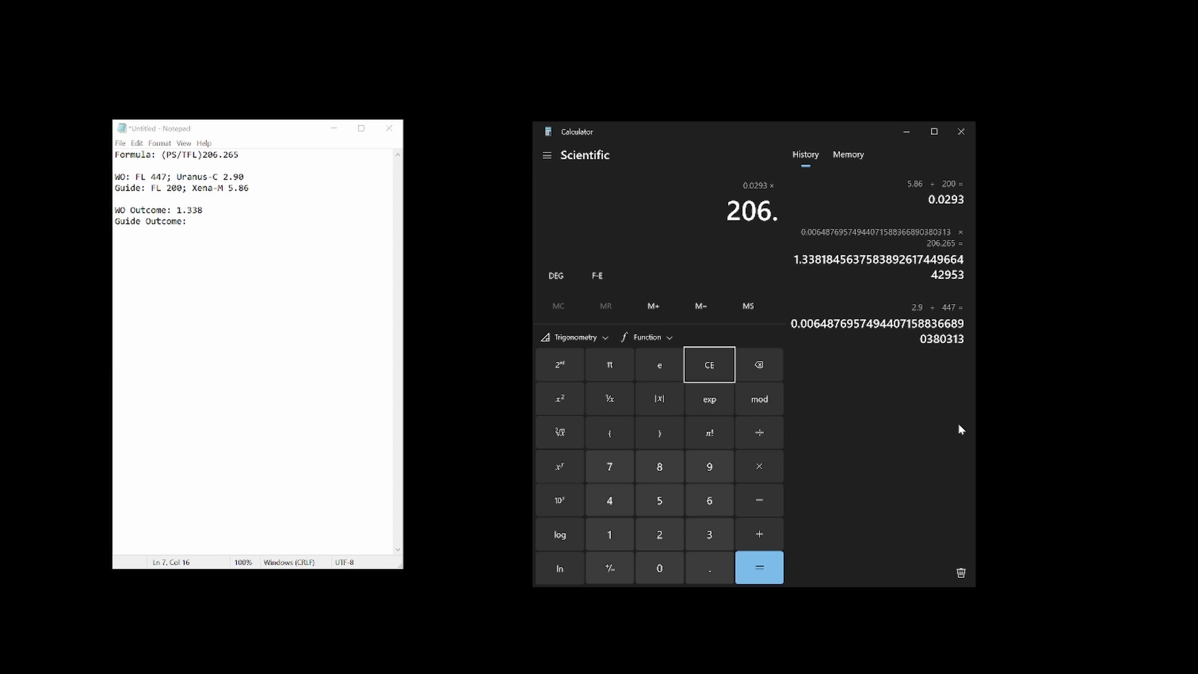
pyautogui.write('265')
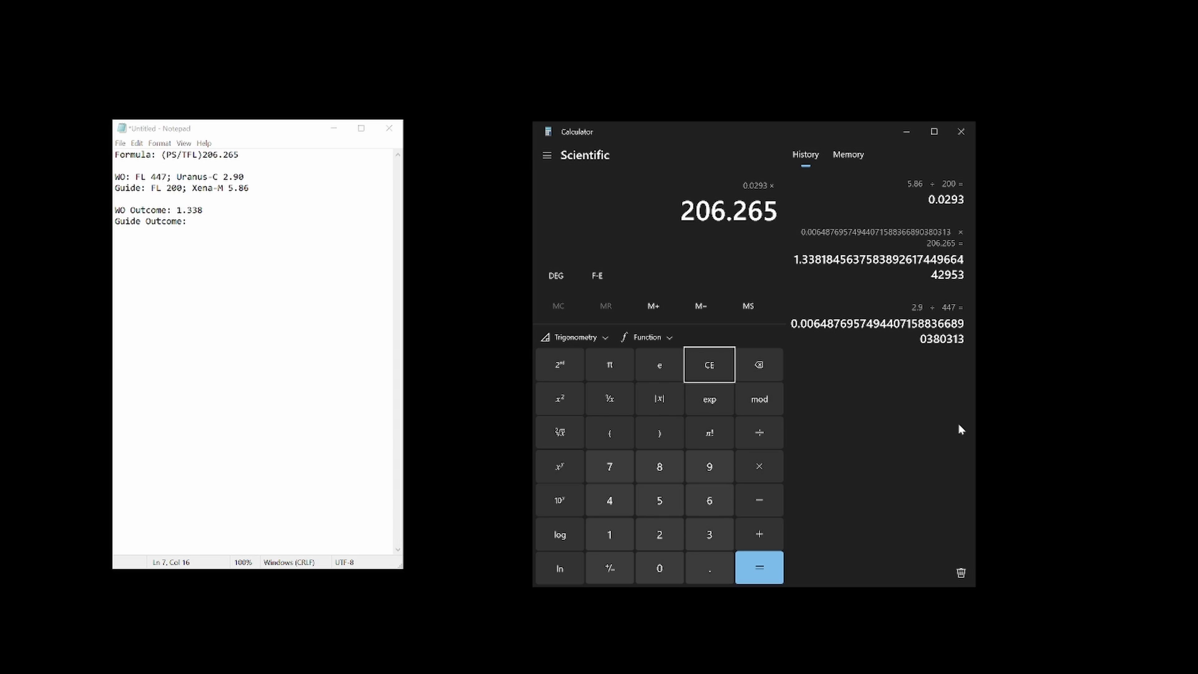
pyautogui.press('Return')
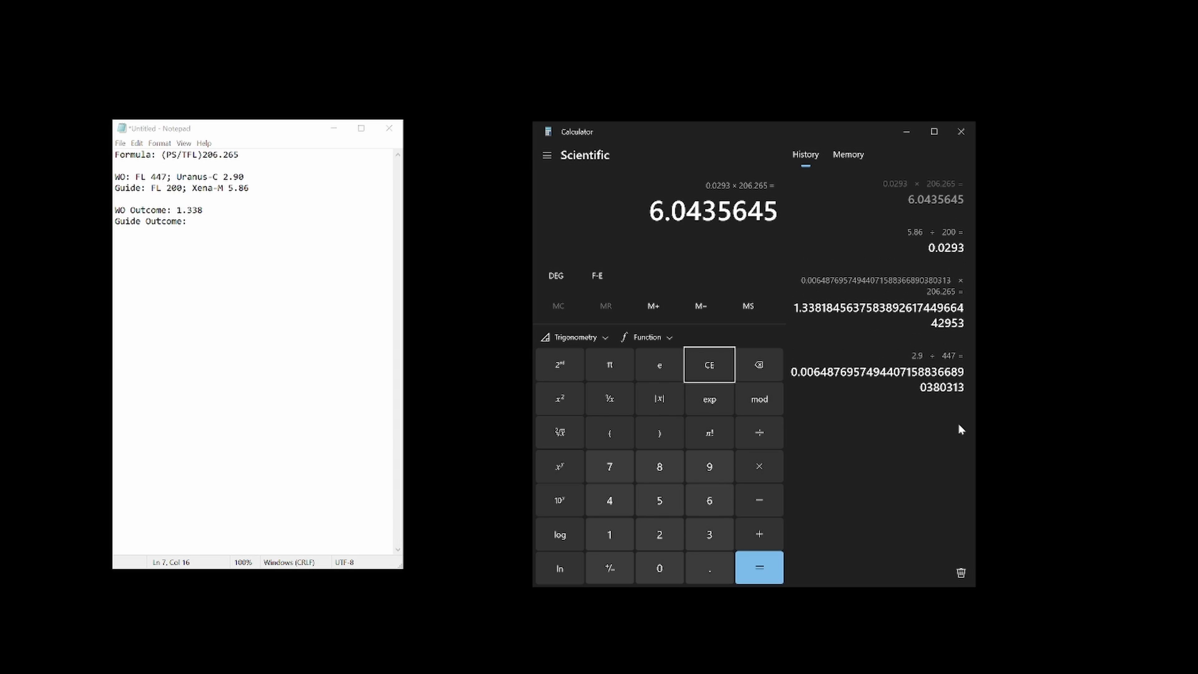
# Step: Record 6.043 as Guide Outcome in Notepad and enter 6.043 into a cleared Calculator
pyautogui.hotkey('alt', 'Tab')
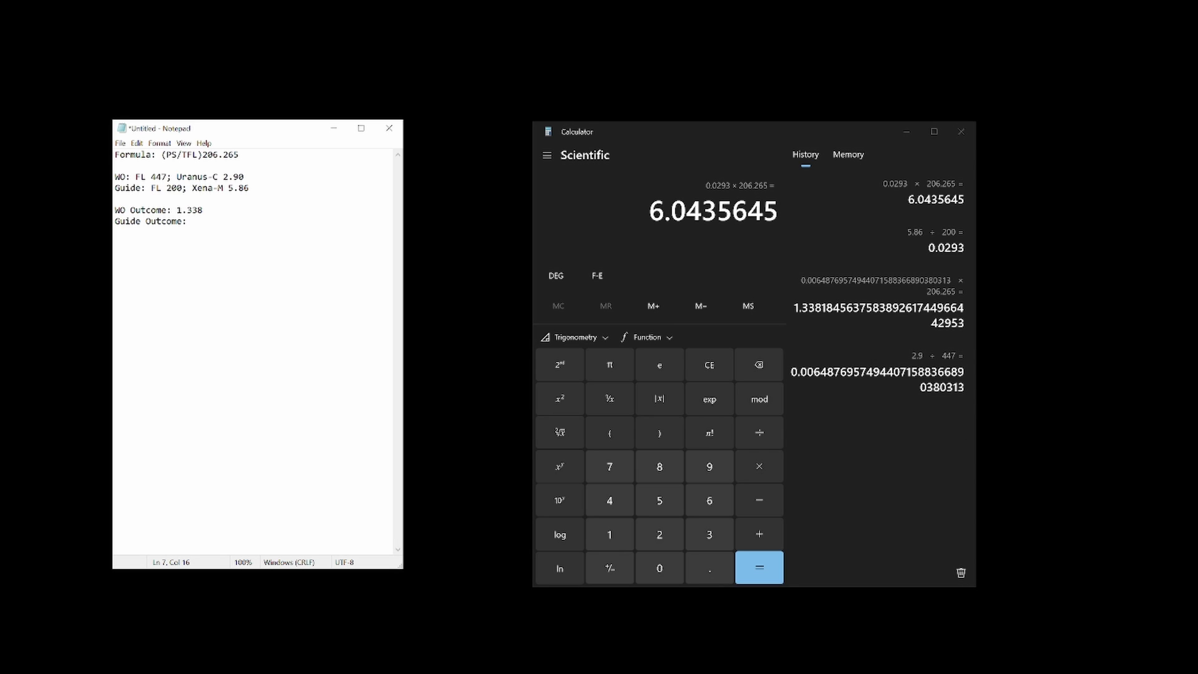
pyautogui.write('6.043')
pyautogui.click(872, 499)
pyautogui.press('Escape')
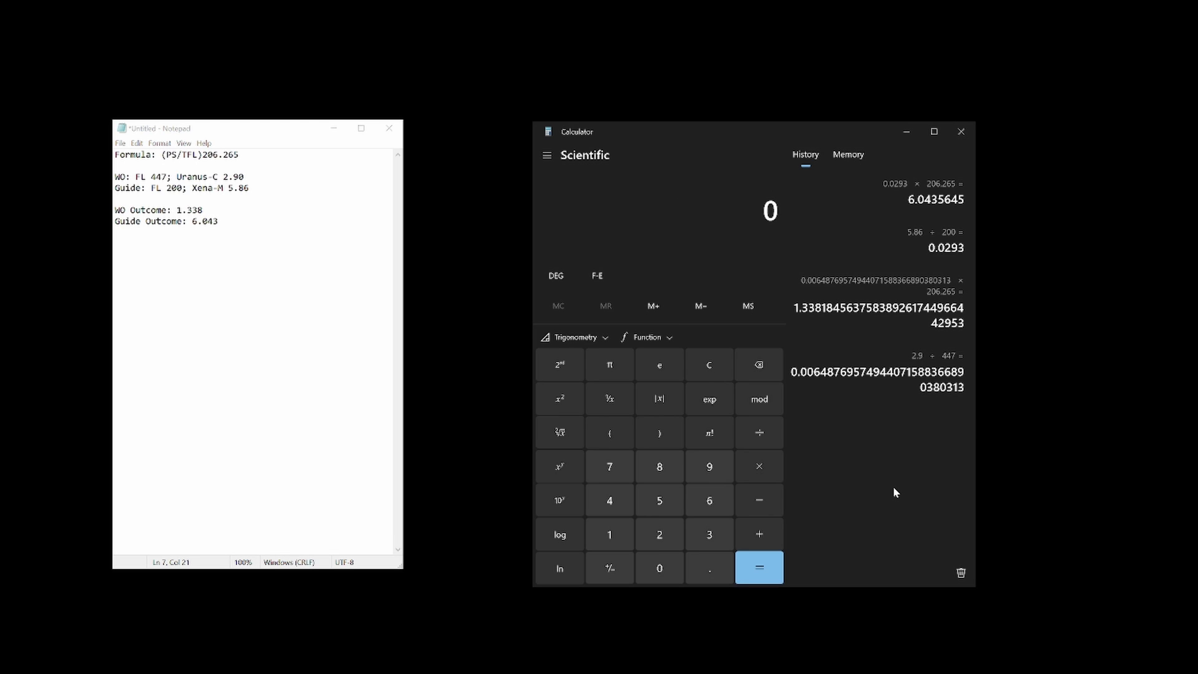
pyautogui.write('6.')
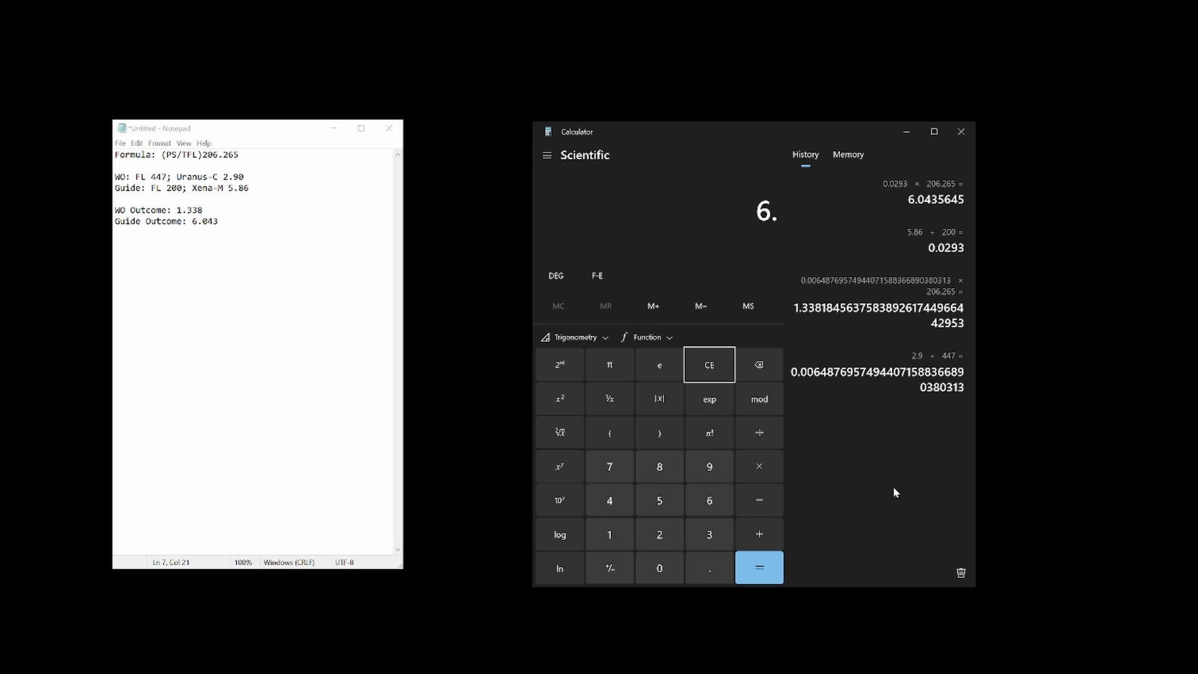
pyautogui.write('043')
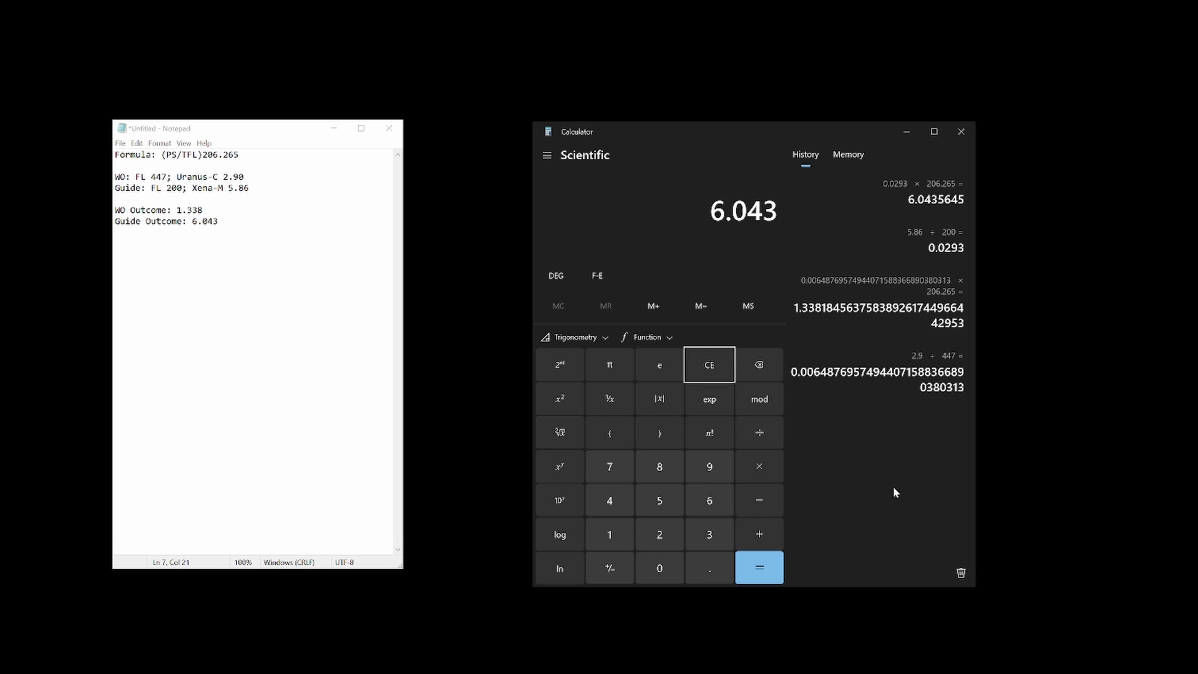
# Step: Divide 6.043 by 1.338 for a guide-to-main ratio of about 4.516
pyautogui.press('/')
pyautogui.write('1.')
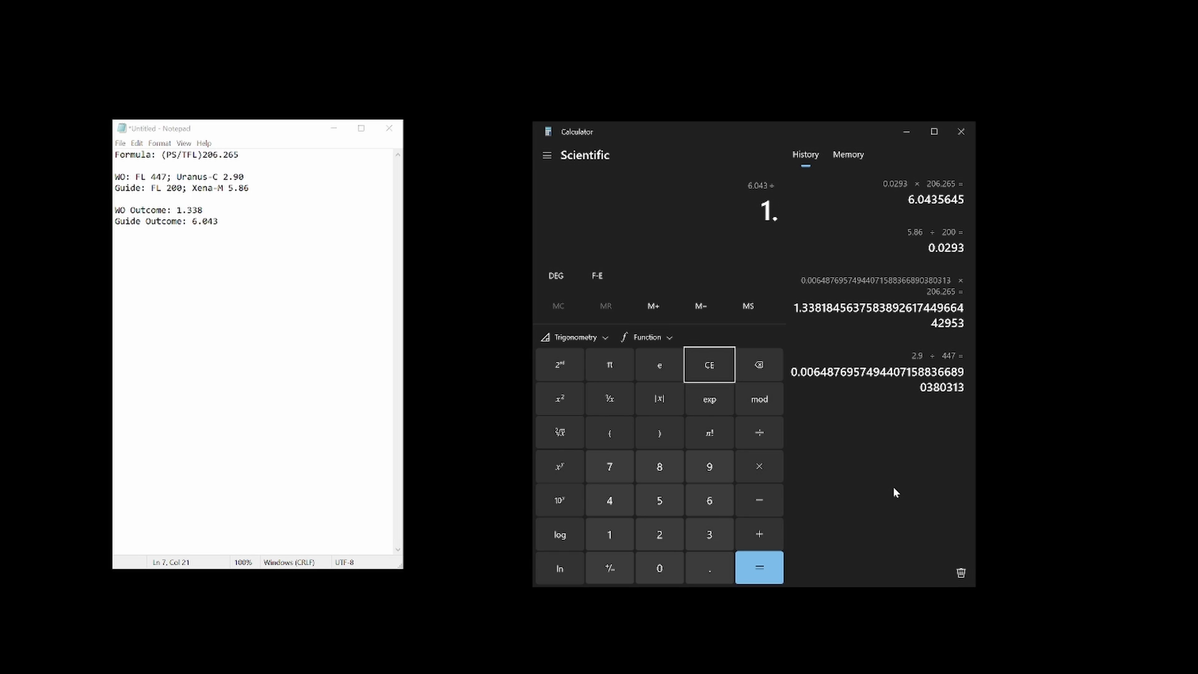
pyautogui.write('338')
pyautogui.press('Return')
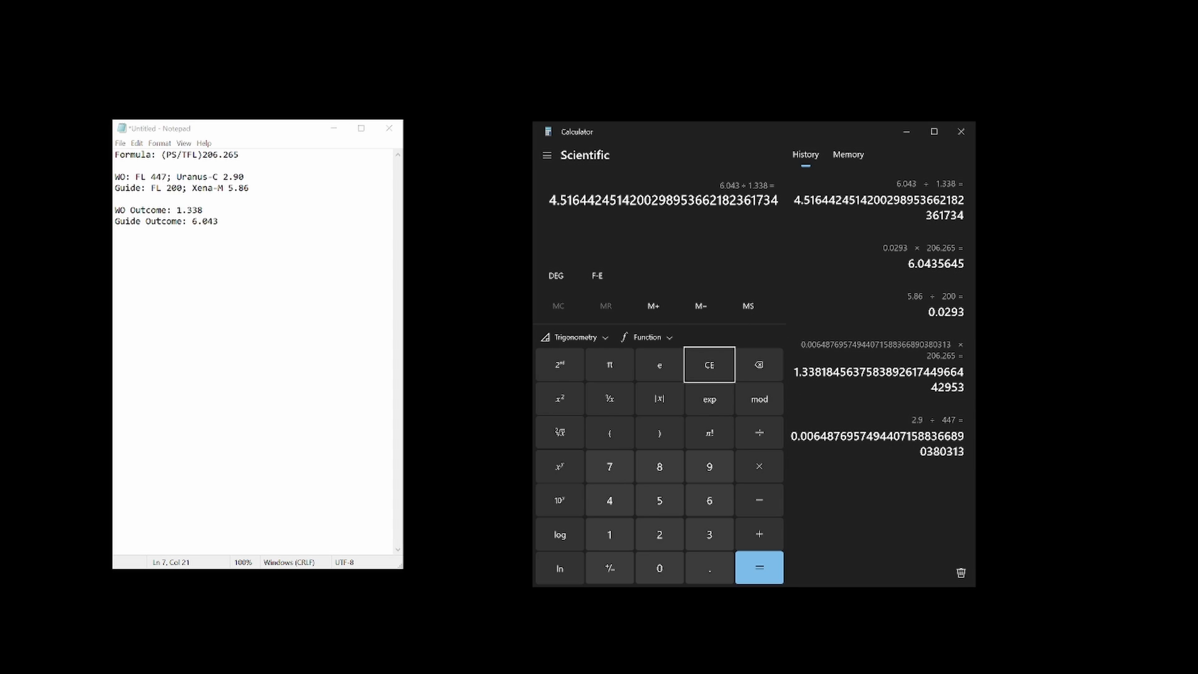
pyautogui.hotkey('alt', 'Tab')
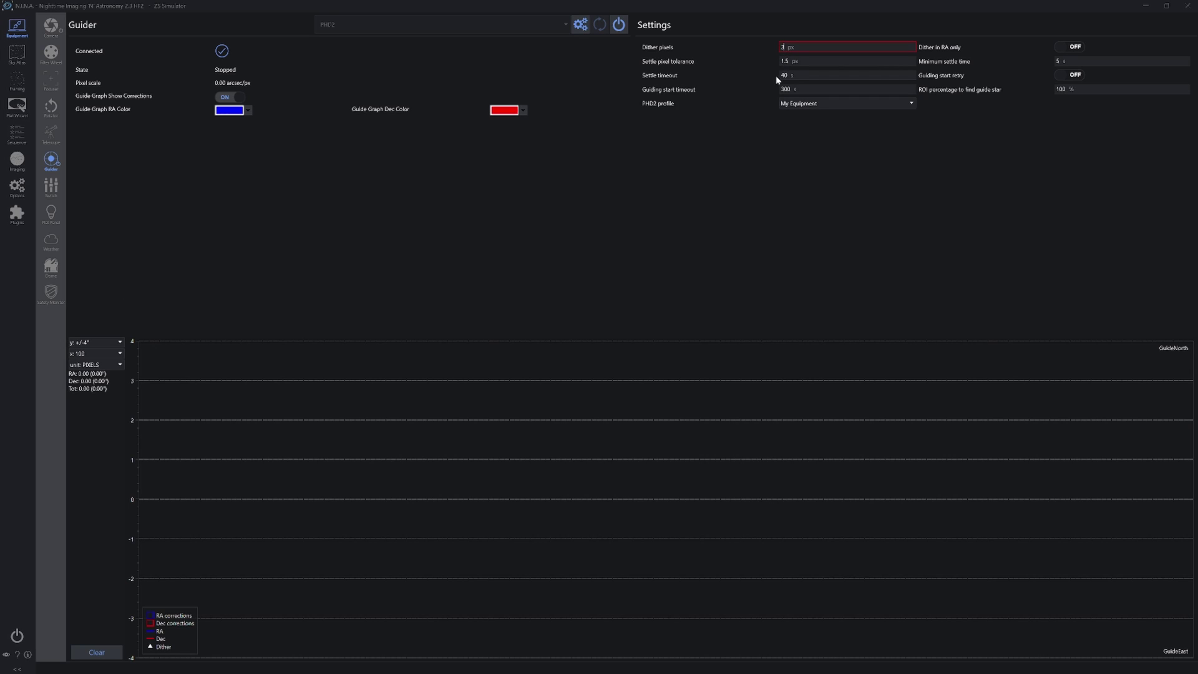
# Step: Enter 3 px as the Dither pixels value and confirm it was committed
pyautogui.write('3')
pyautogui.press('Tab')
pyautogui.hotkey('shift', 'Tab')
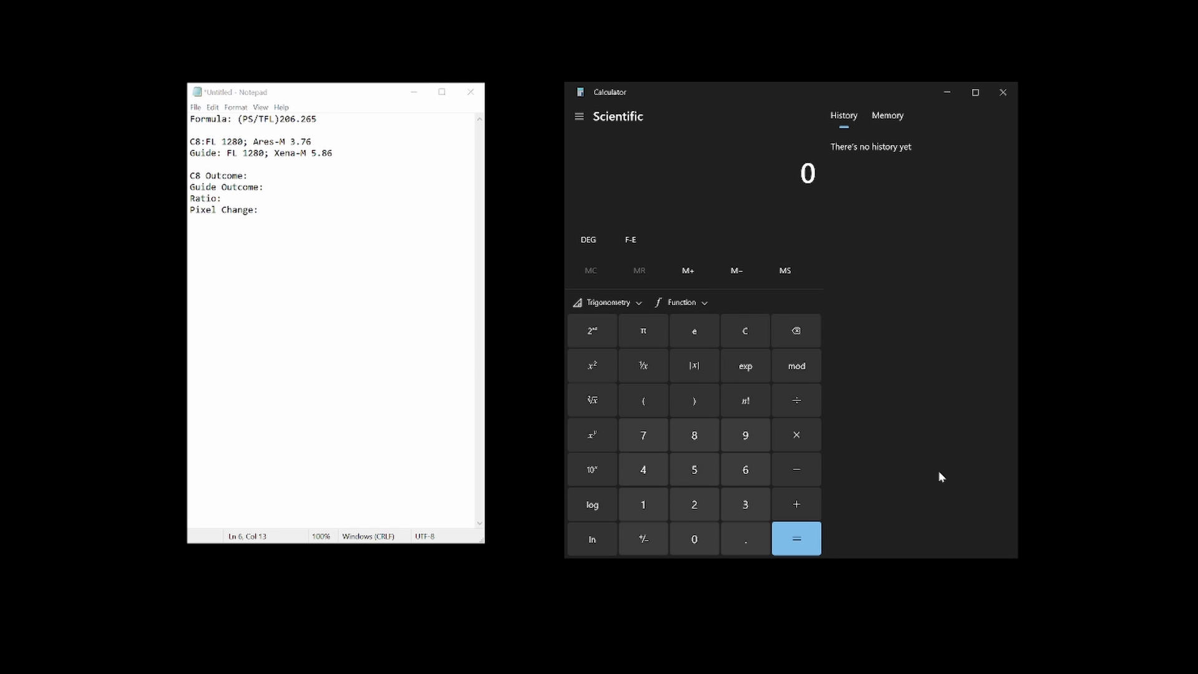
# Step: Calculate the C8 camera pixel scale 3.76 ÷ 1280 × 206.265 ≈ 0.6059
pyautogui.write('3.')
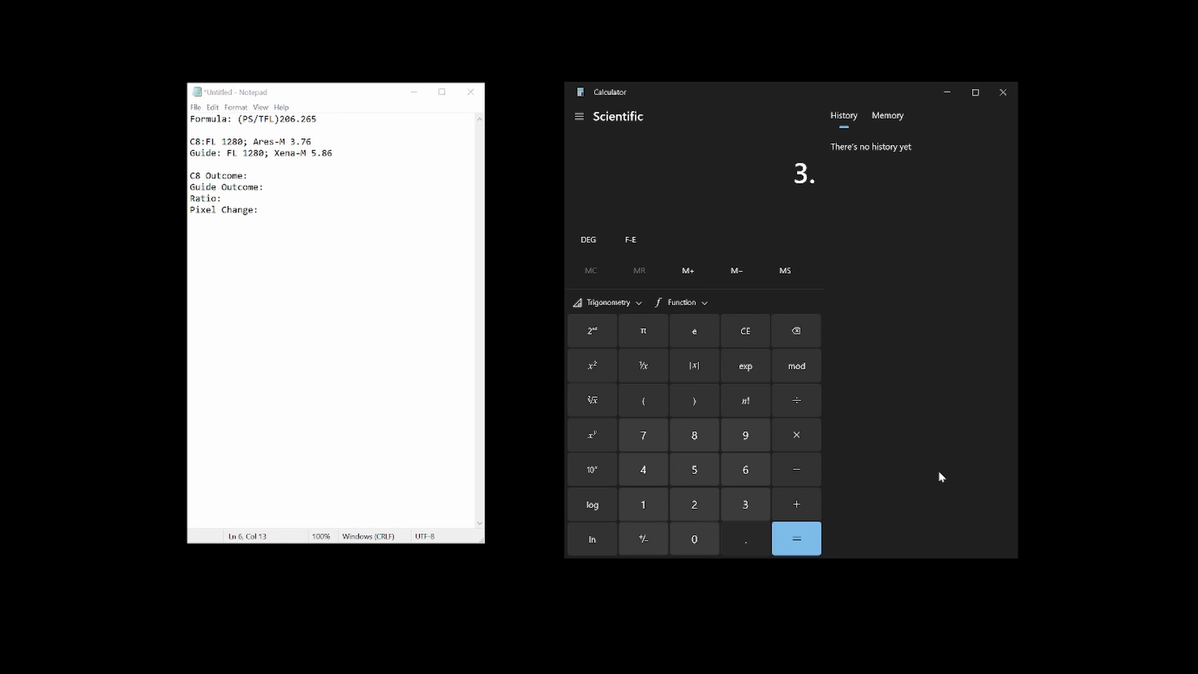
pyautogui.write('76')
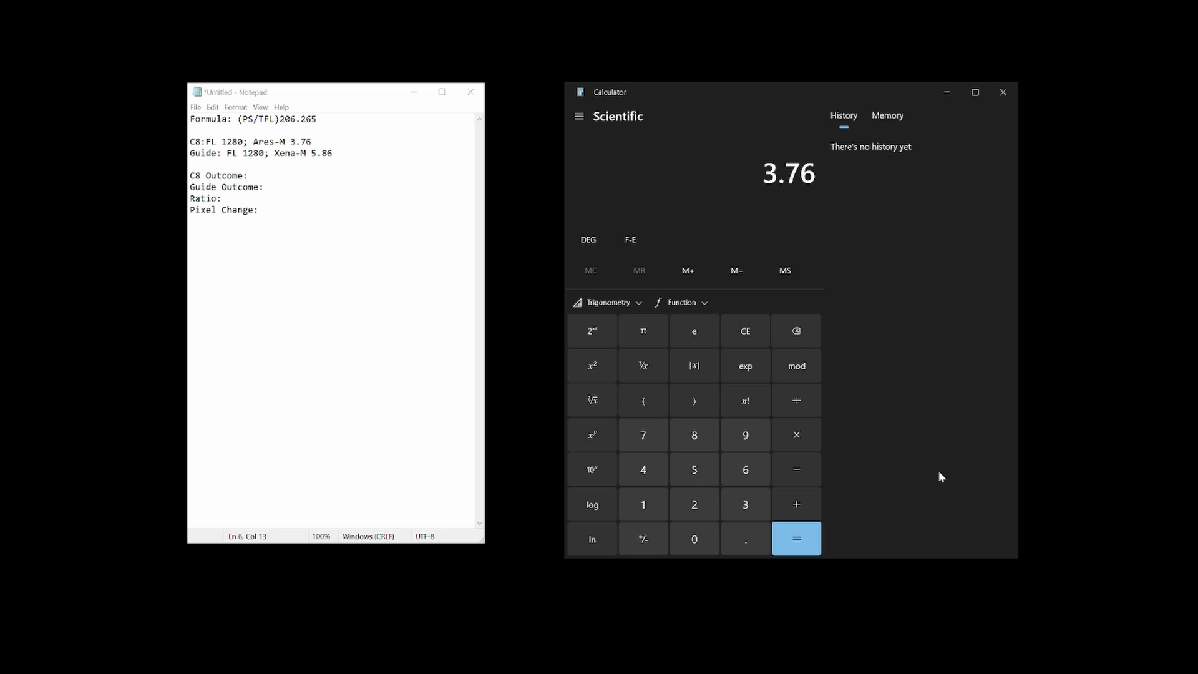
pyautogui.press('/')
pyautogui.write('1280')
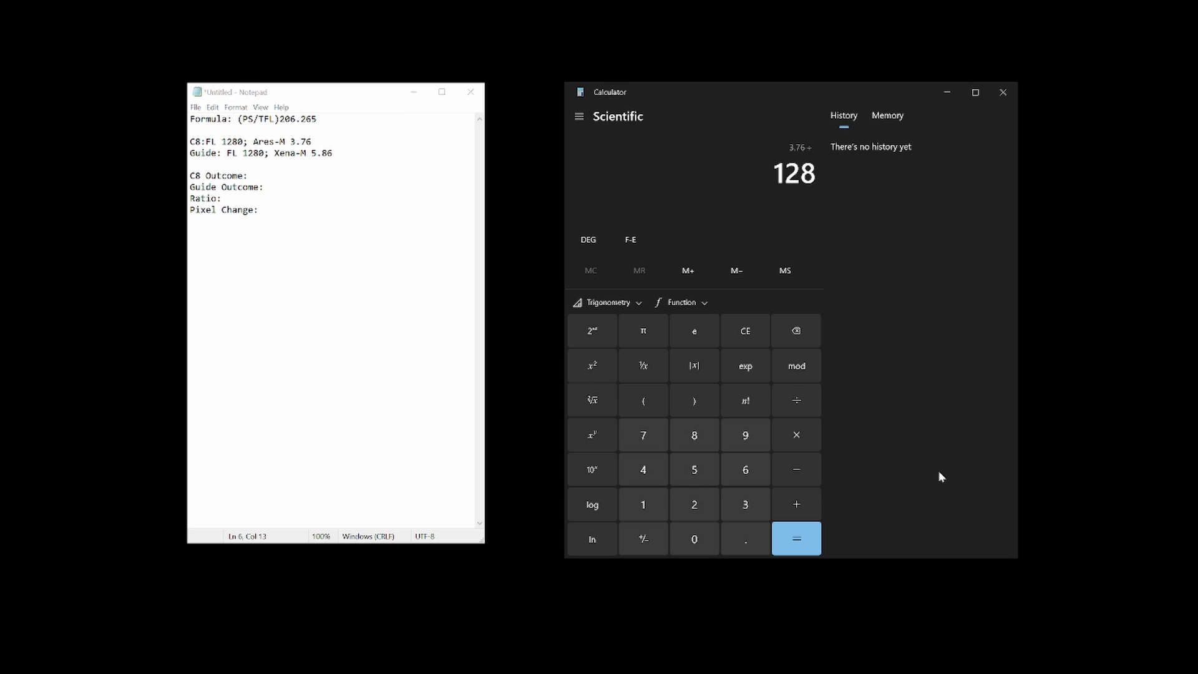
pyautogui.press('Return')
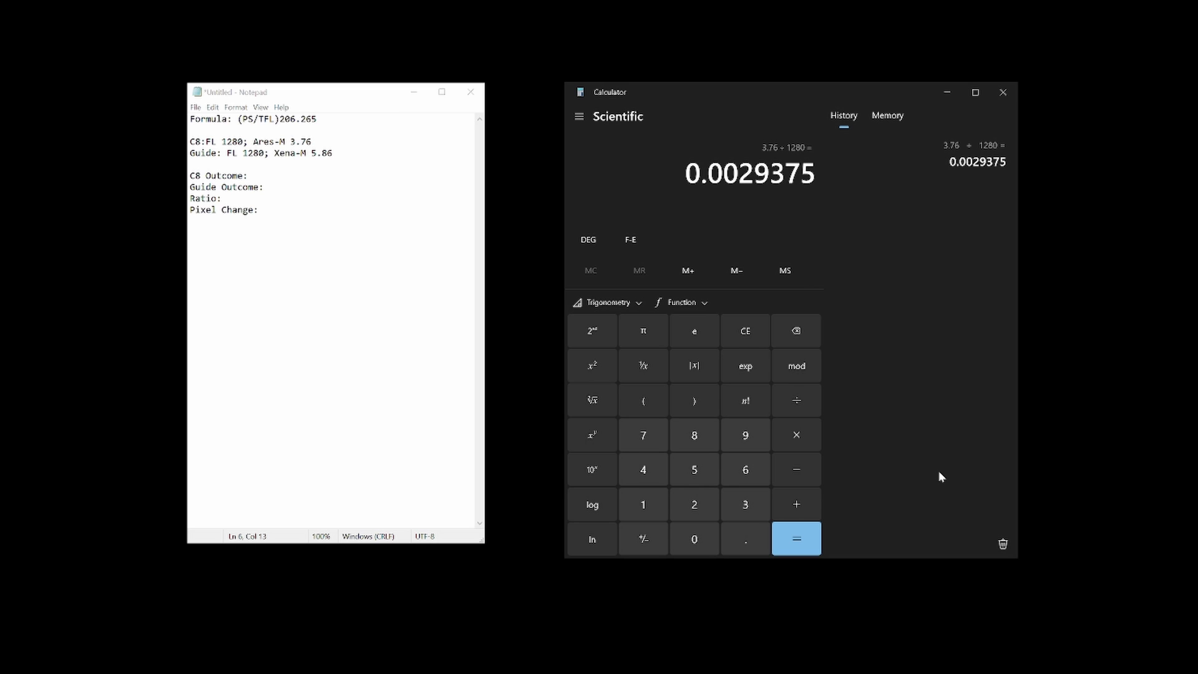
pyautogui.press('*')
pyautogui.write('206')
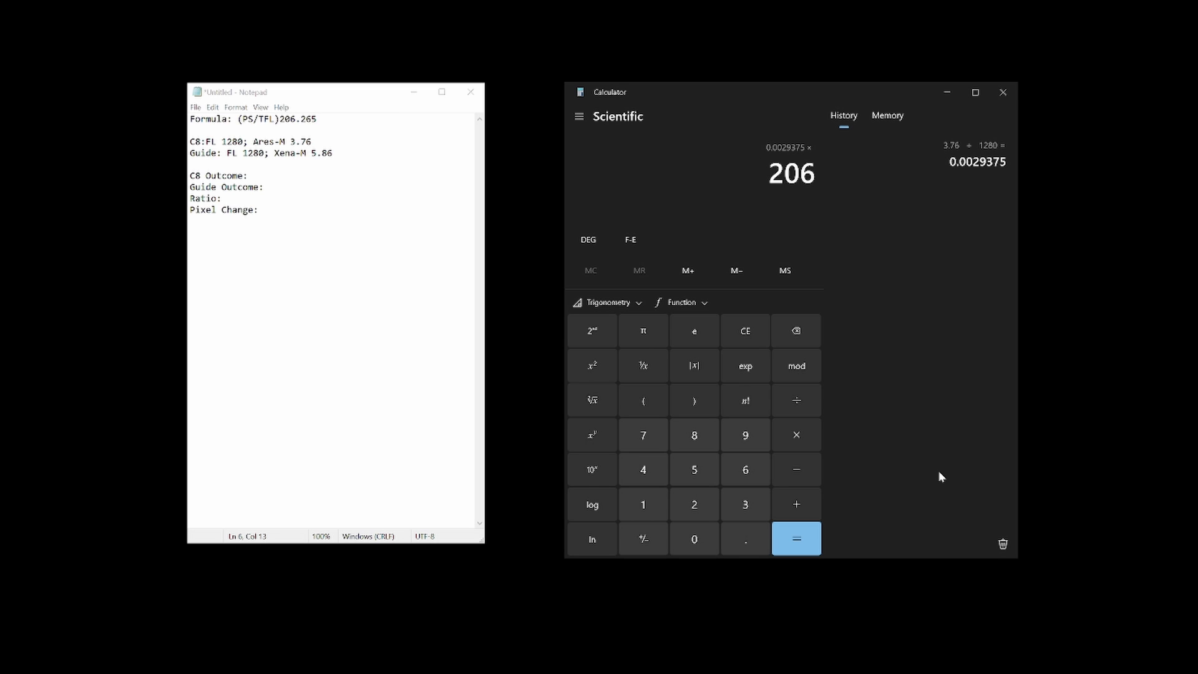
pyautogui.write('.265')
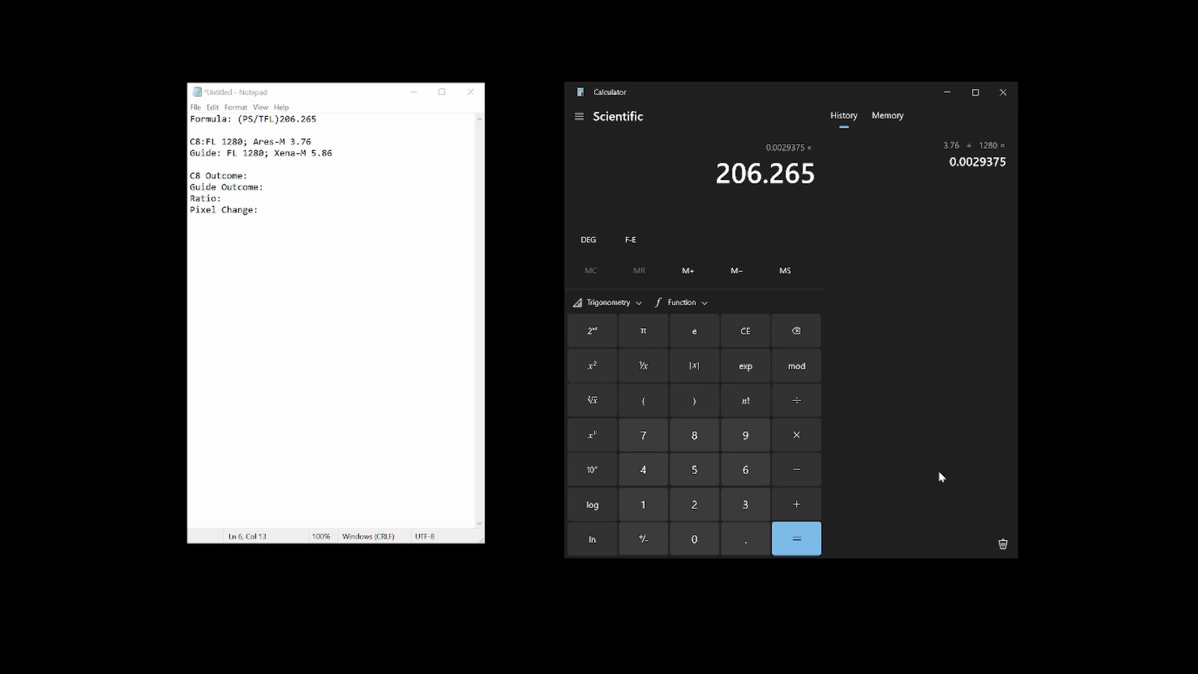
pyautogui.press('Return')
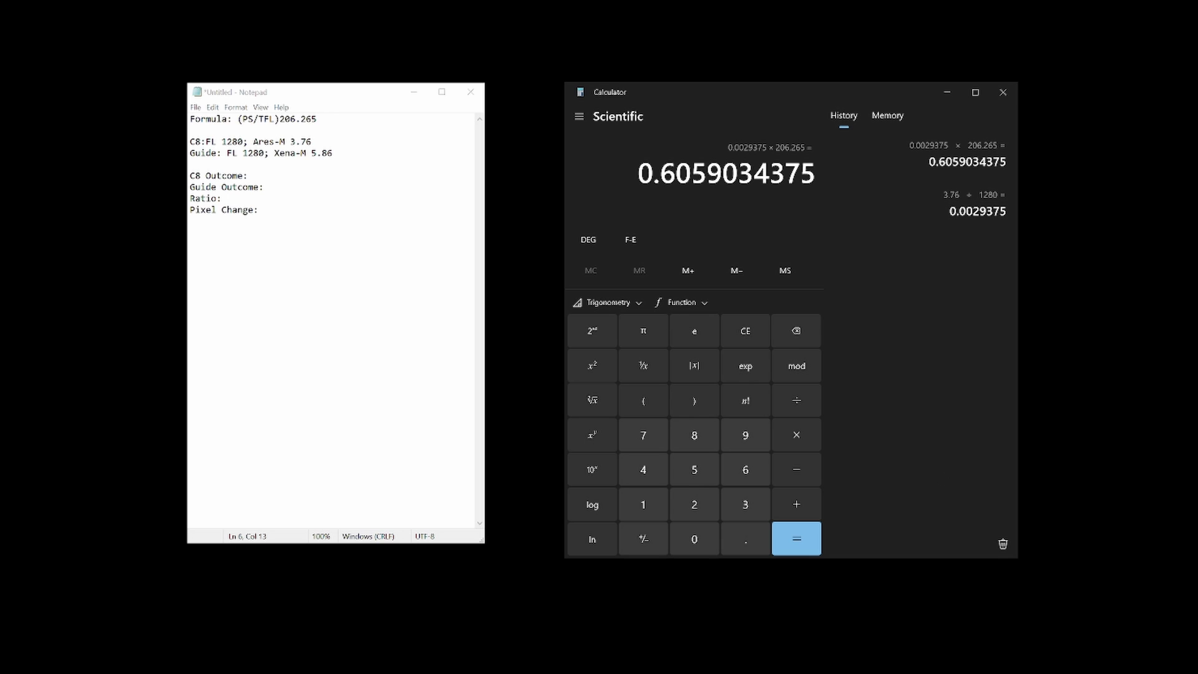
# Step: Record 0.605 as the C8 Outcome in Notepad and clear Calculator
pyautogui.hotkey('alt', 'Tab')
pyautogui.write('0.605')
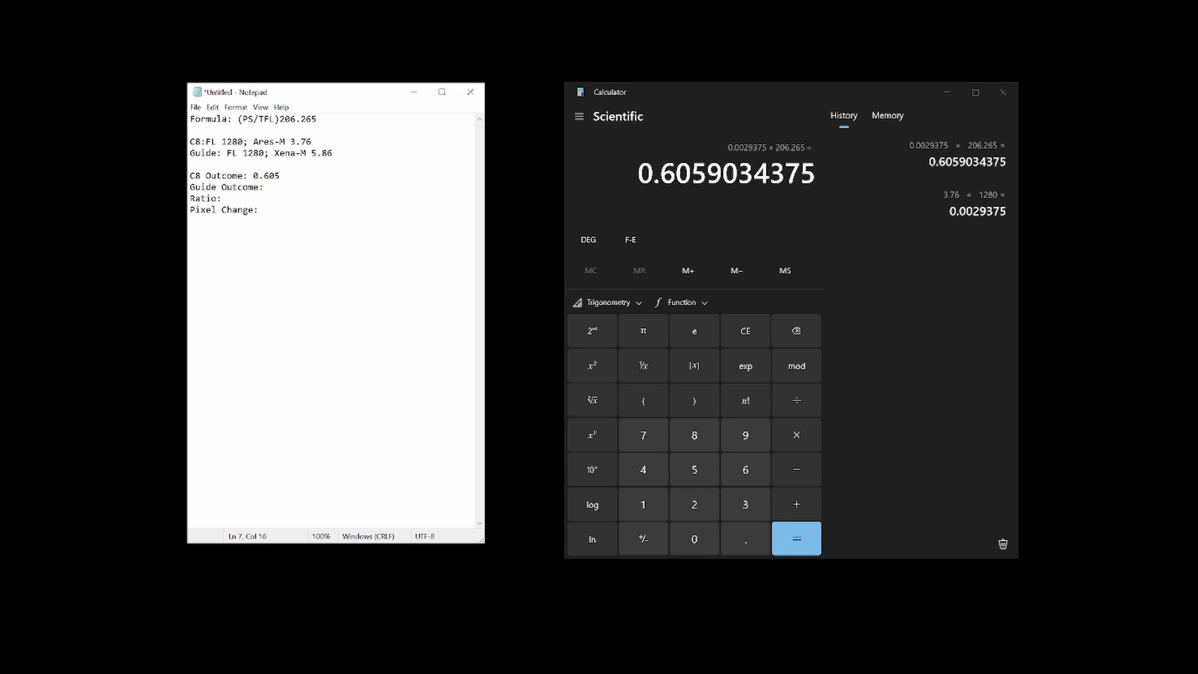
pyautogui.click(739, 331)
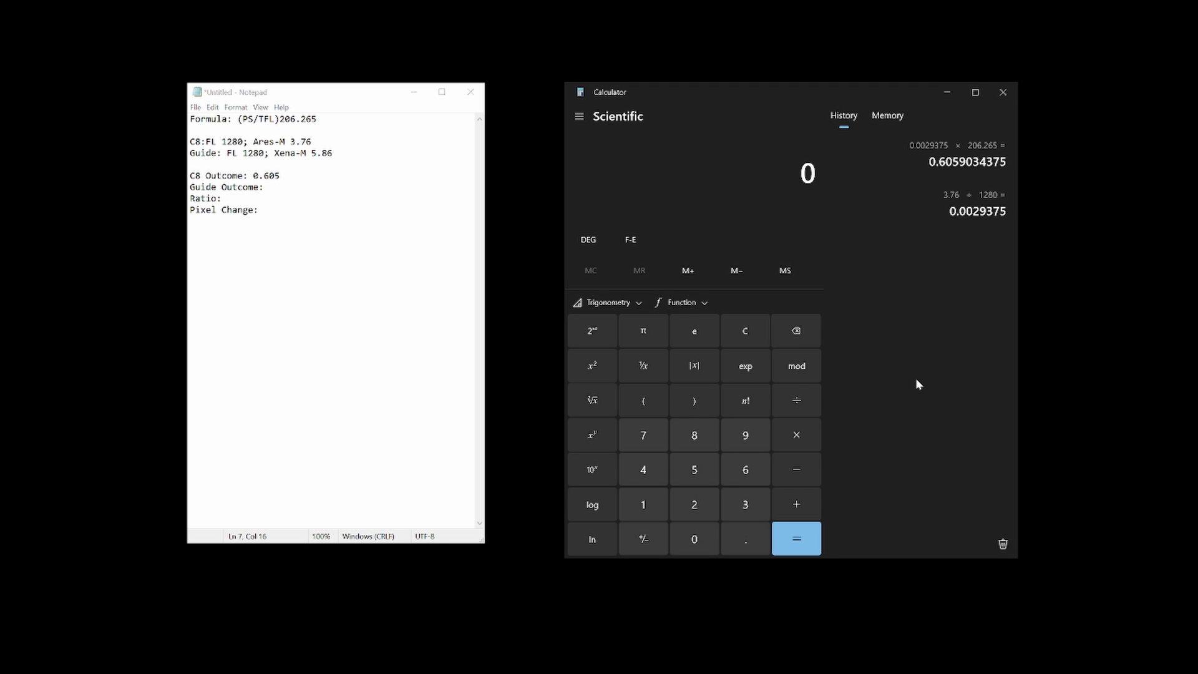
# Step: Calculate 5.86 ÷ 1280 × 206.265 and enter 0.944 on Notepad's Guide Outcome line
pyautogui.write('5.86')
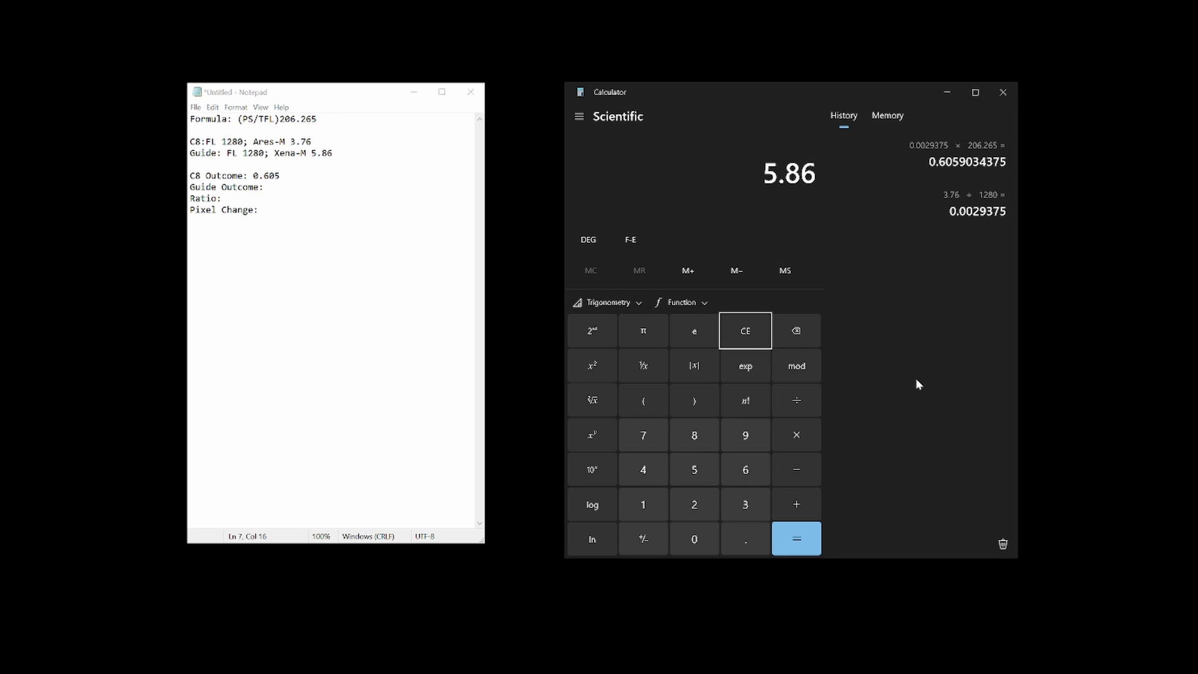
pyautogui.press('/')
pyautogui.write('1280')
pyautogui.press('Return')
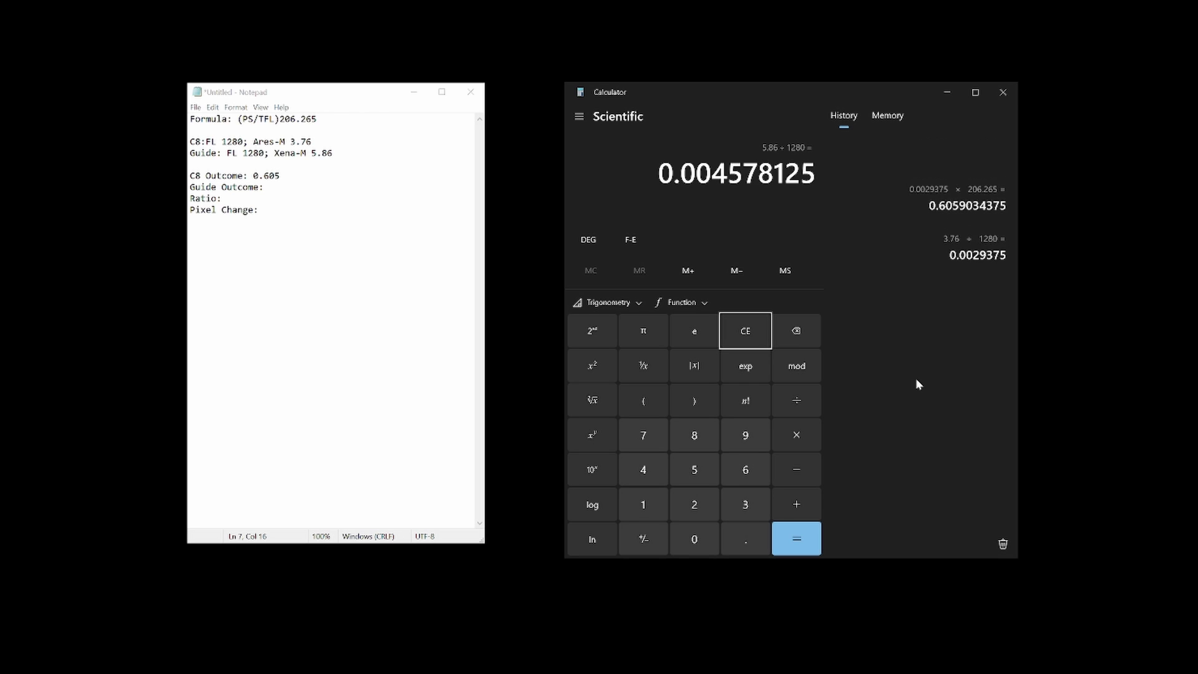
pyautogui.press('*')
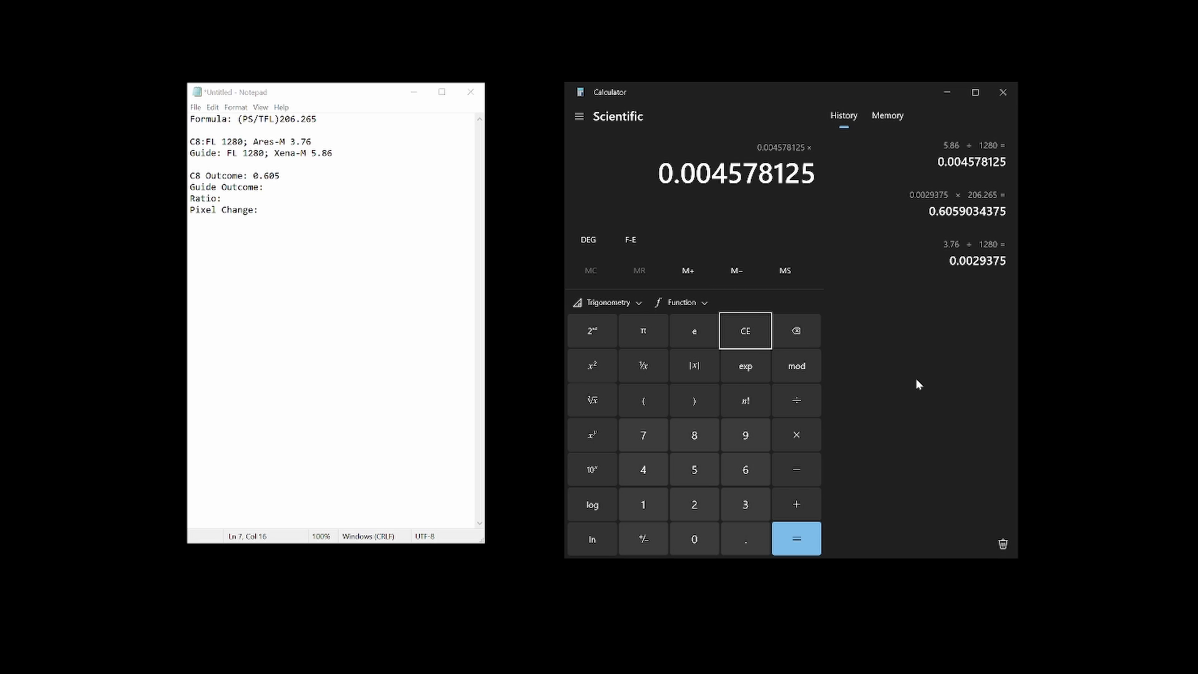
pyautogui.write('206')
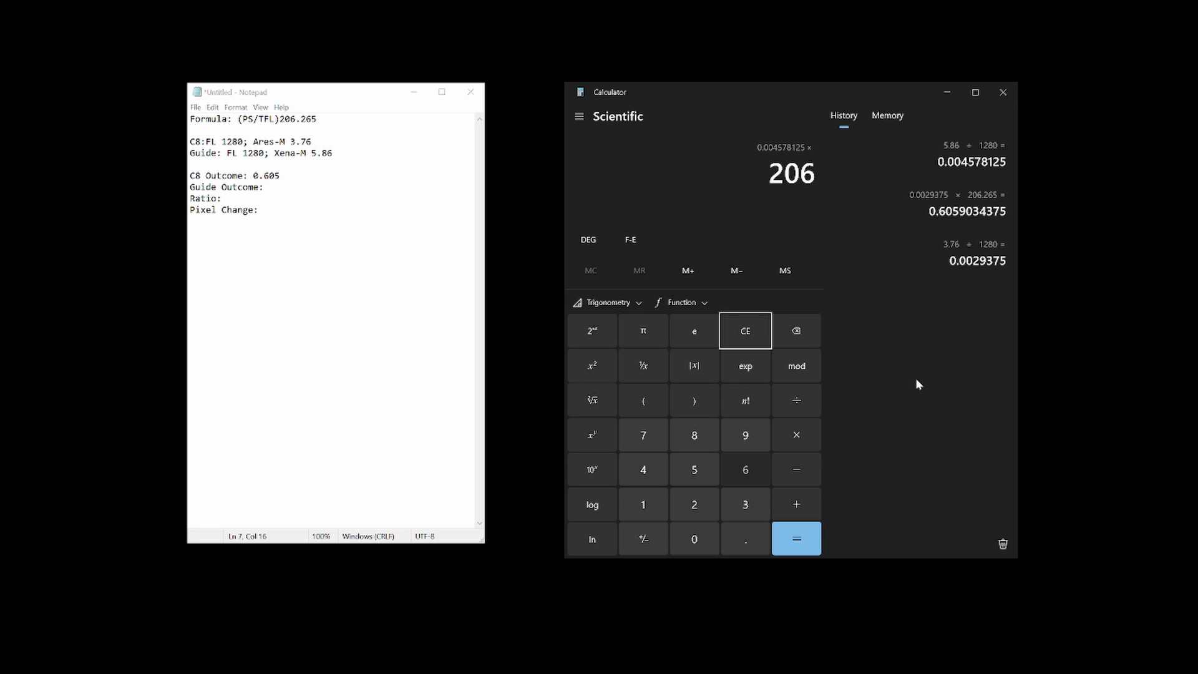
pyautogui.write('.265')
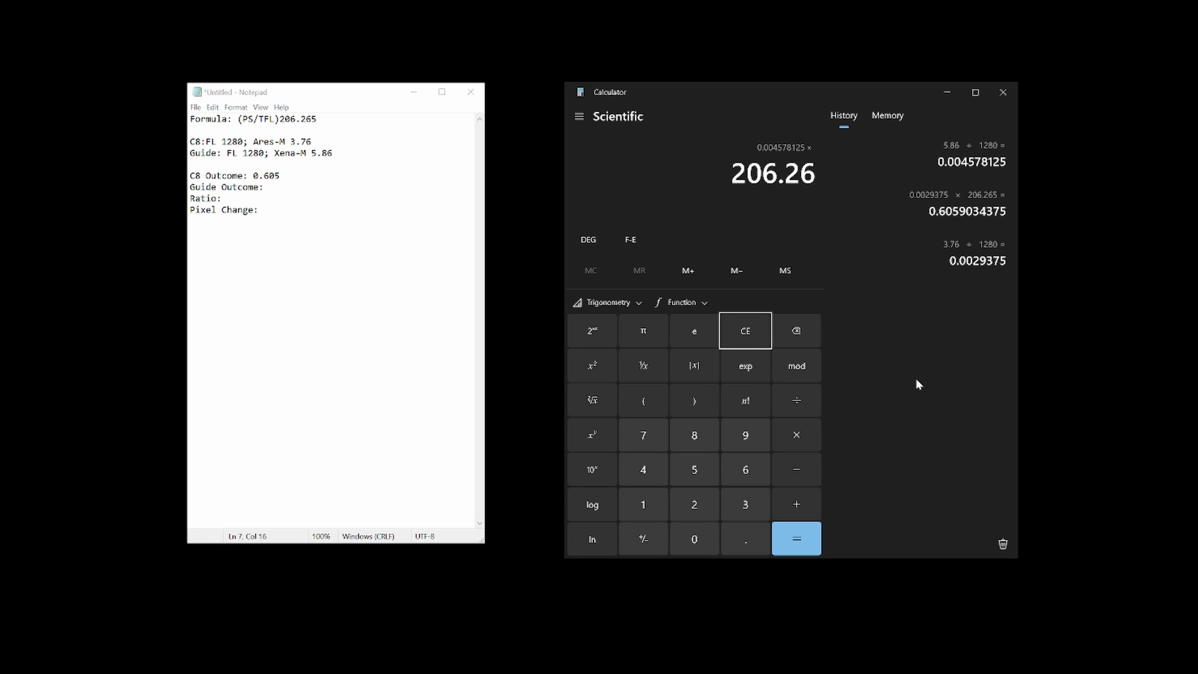
pyautogui.press('Return')
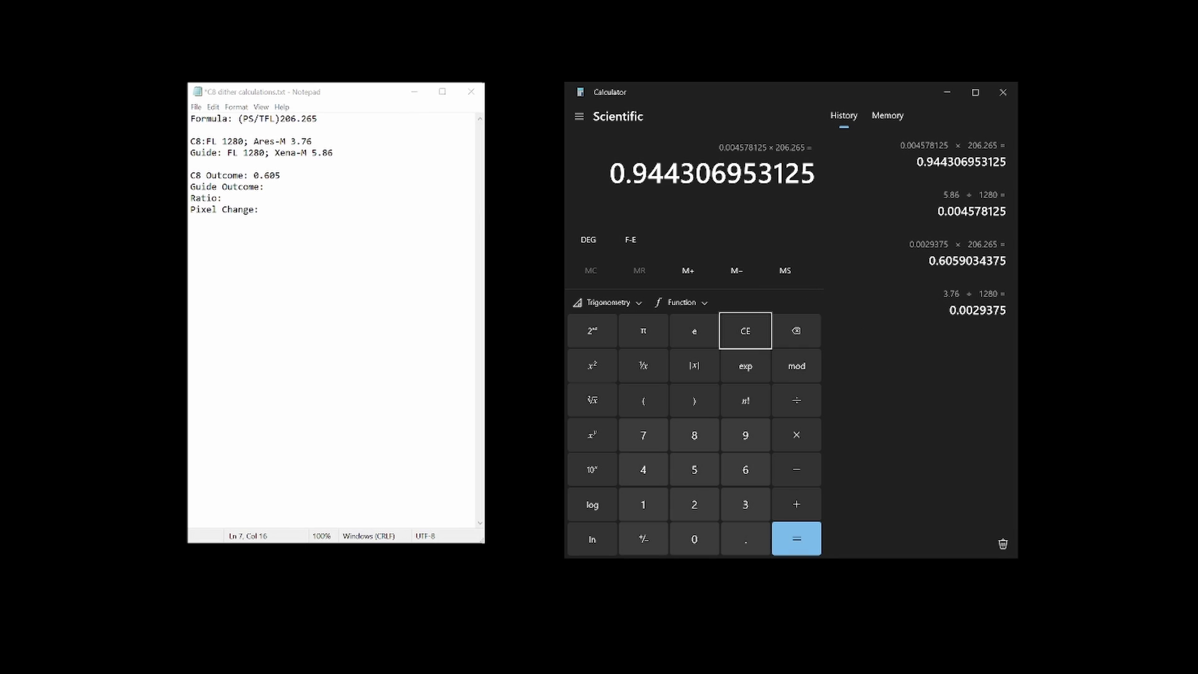
pyautogui.hotkey('alt', 'Tab')
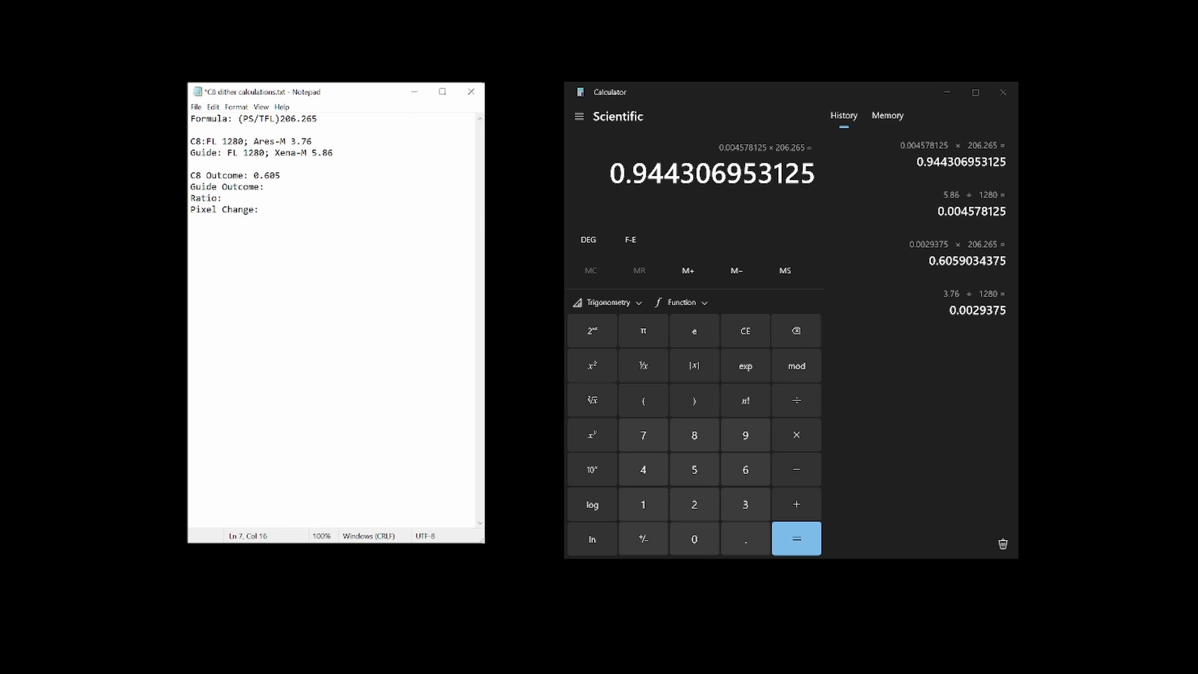
pyautogui.write('0.944')
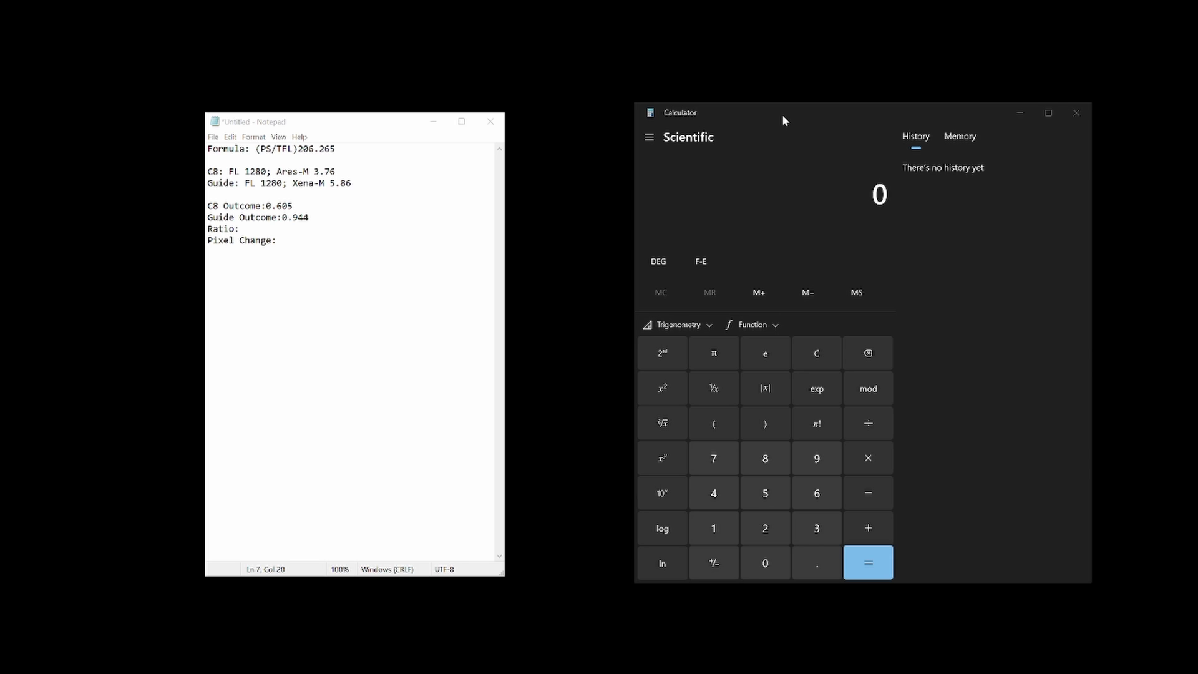
# Step: Calculate 0.944 ÷ 0.605 and record 1.56 on Notepad's Ratio line
pyautogui.click(783, 116)
pyautogui.write('.944')
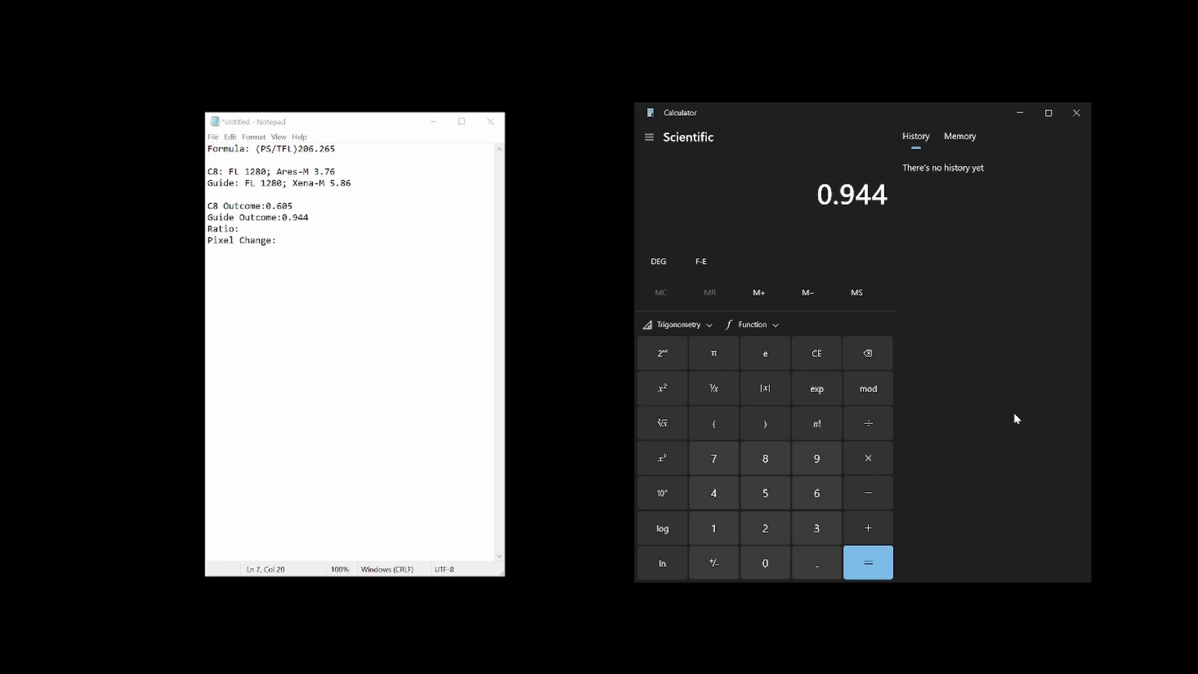
pyautogui.press('/')
pyautogui.write('.')
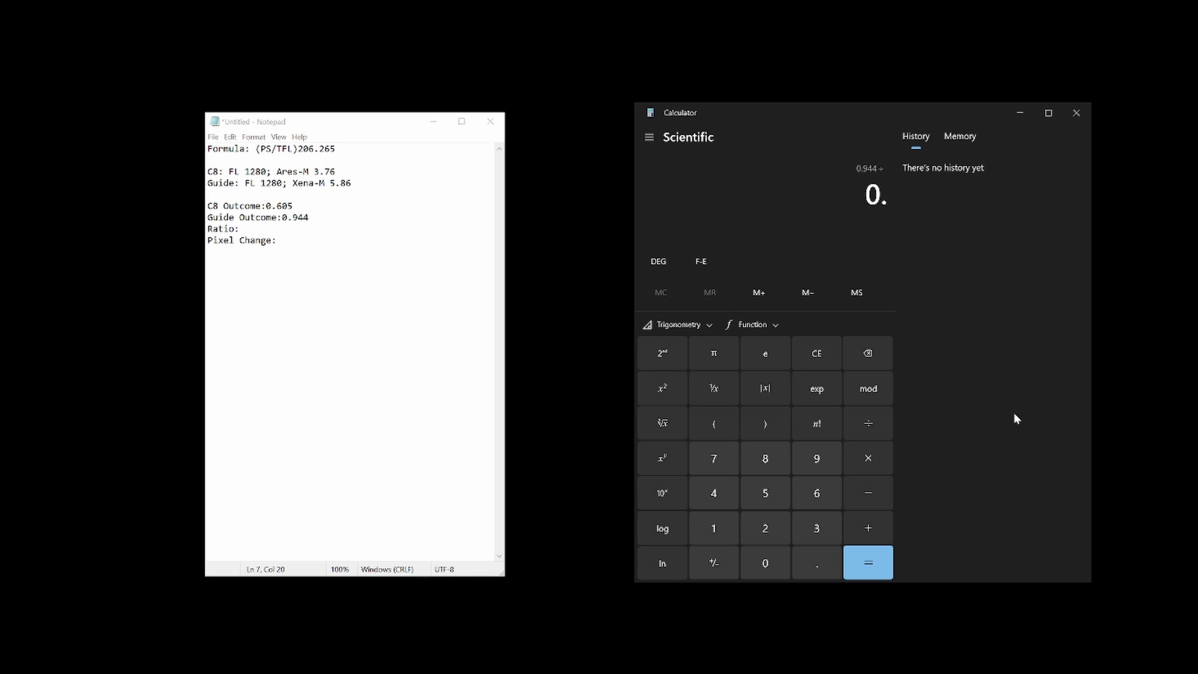
pyautogui.write('605')
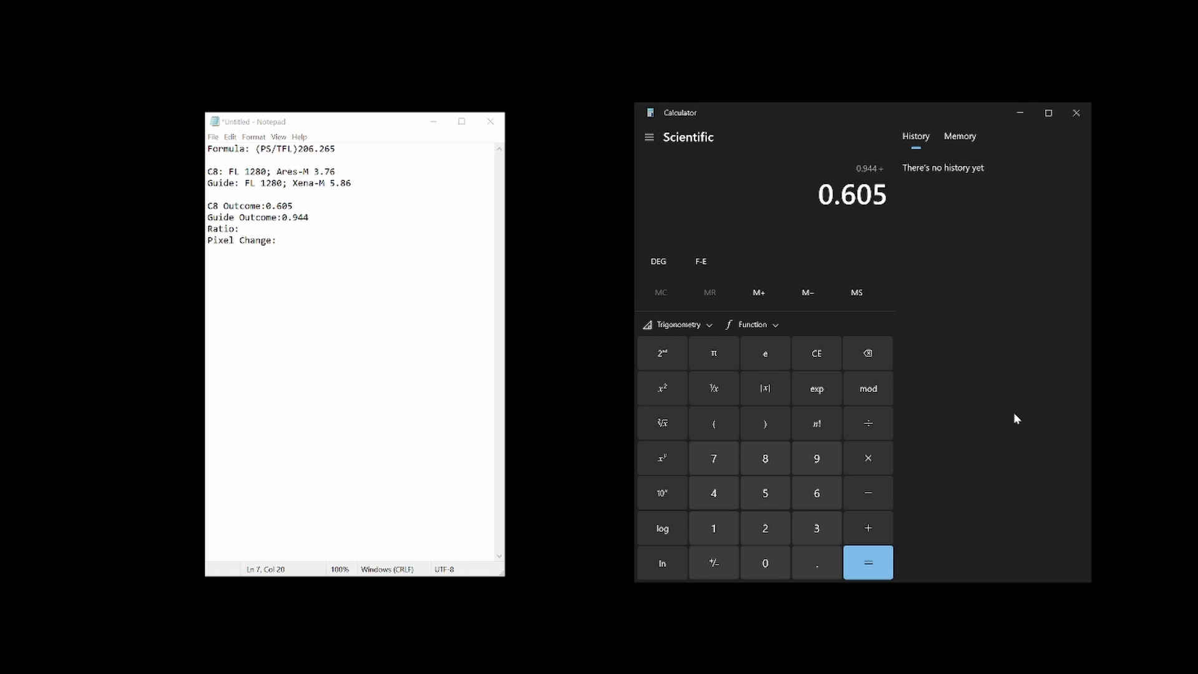
pyautogui.press('Return')
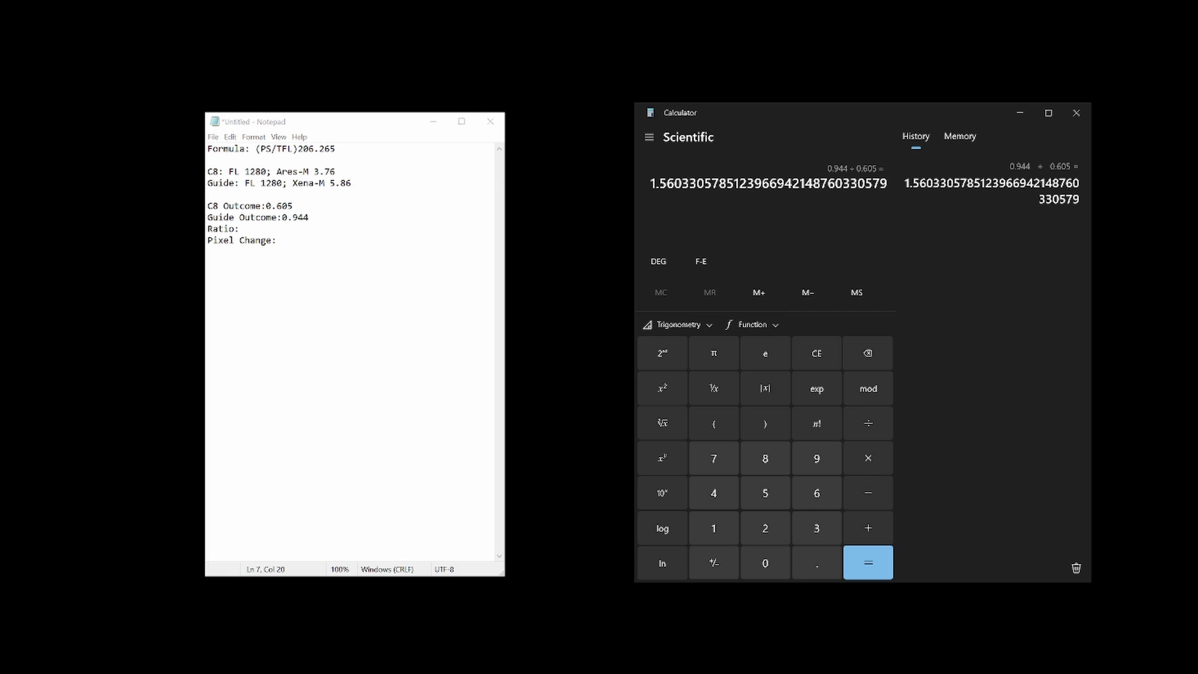
pyautogui.click(240, 229)
pyautogui.write('1.')
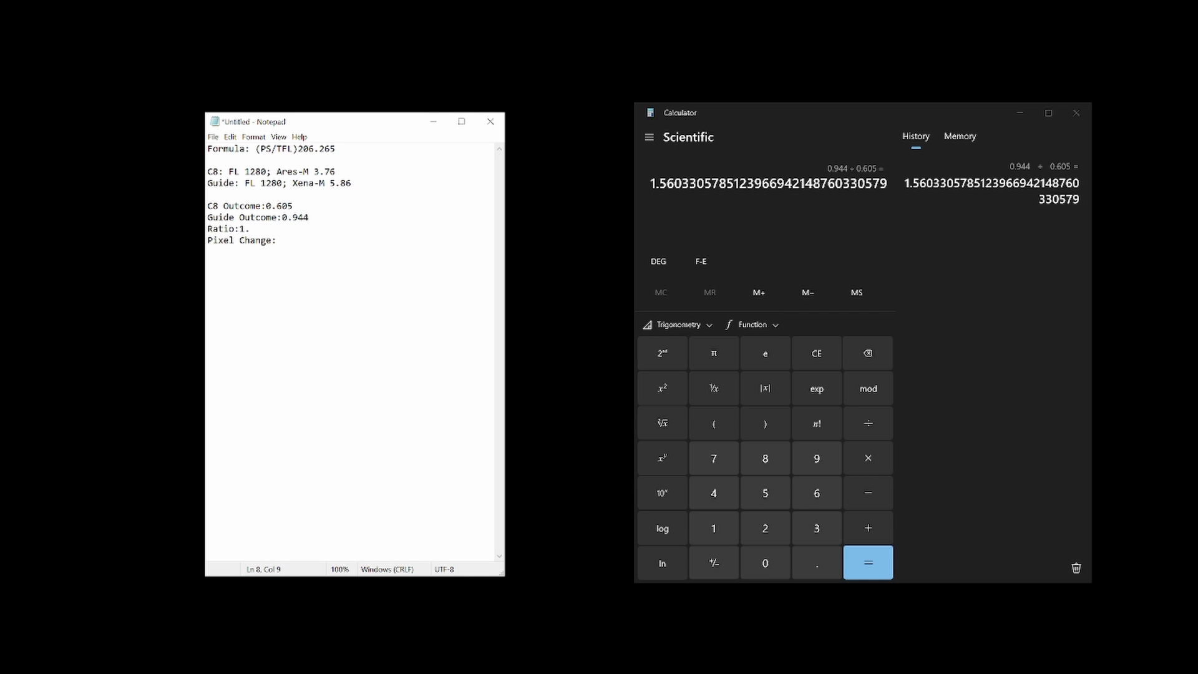
pyautogui.write('56')
pyautogui.press('Down')
# Step: Calculate 10 ÷ 1.56 and record 6.41 as the Pixel Change
pyautogui.click(1050, 379)
pyautogui.press('Escape')
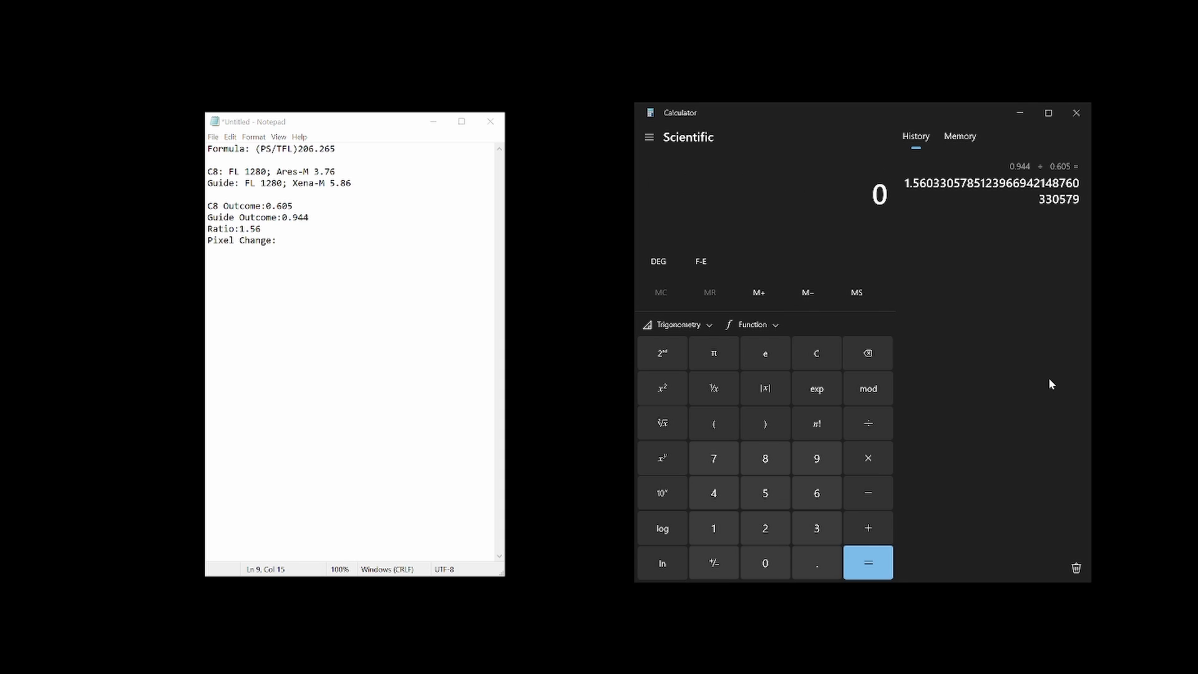
pyautogui.write('10/')
pyautogui.write('1.')
pyautogui.write('56')
pyautogui.press('Return')
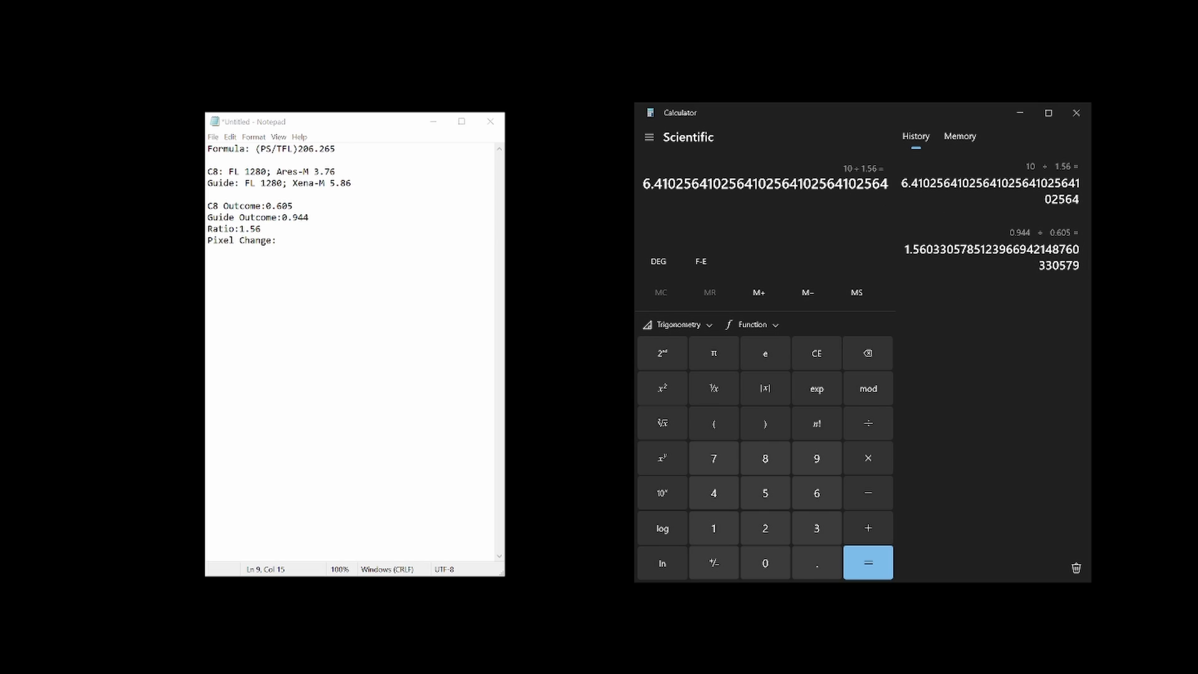
pyautogui.hotkey('alt', 'Tab')
pyautogui.write('6.')
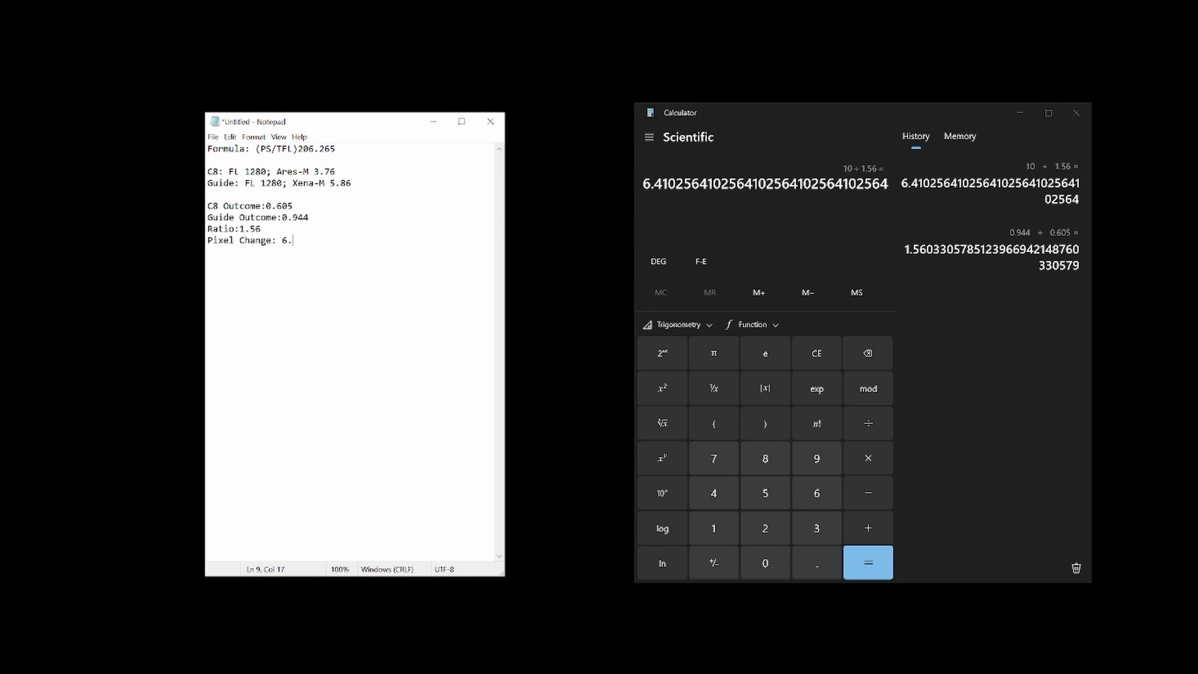
pyautogui.write('41')
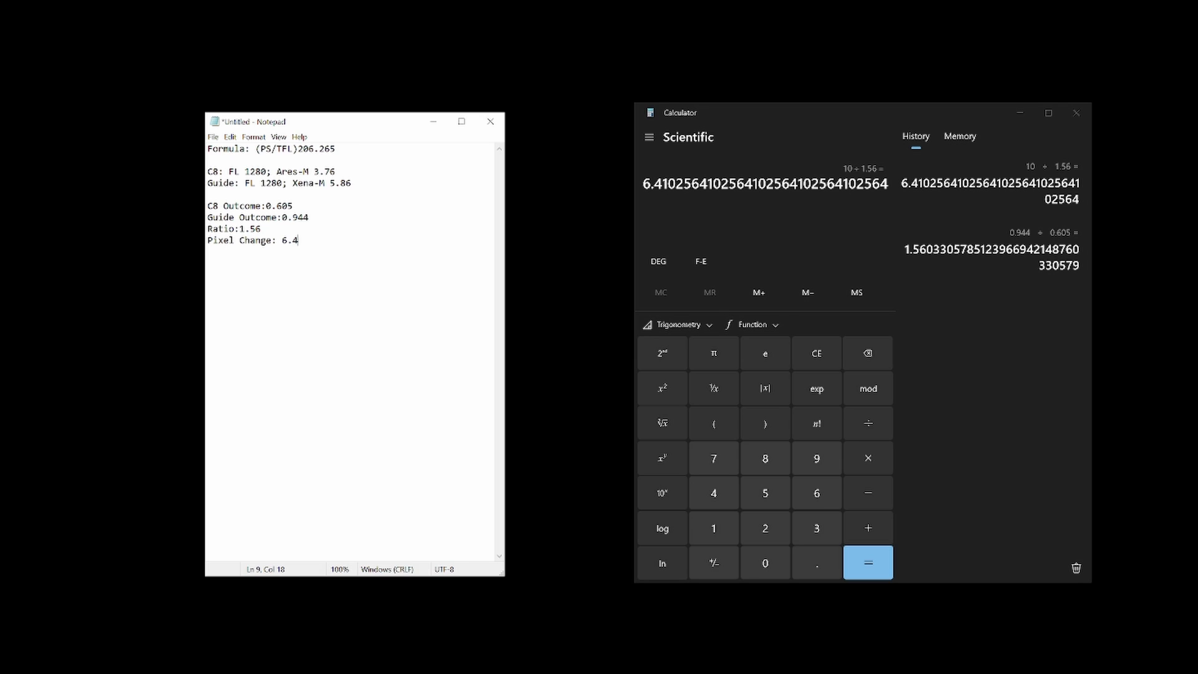